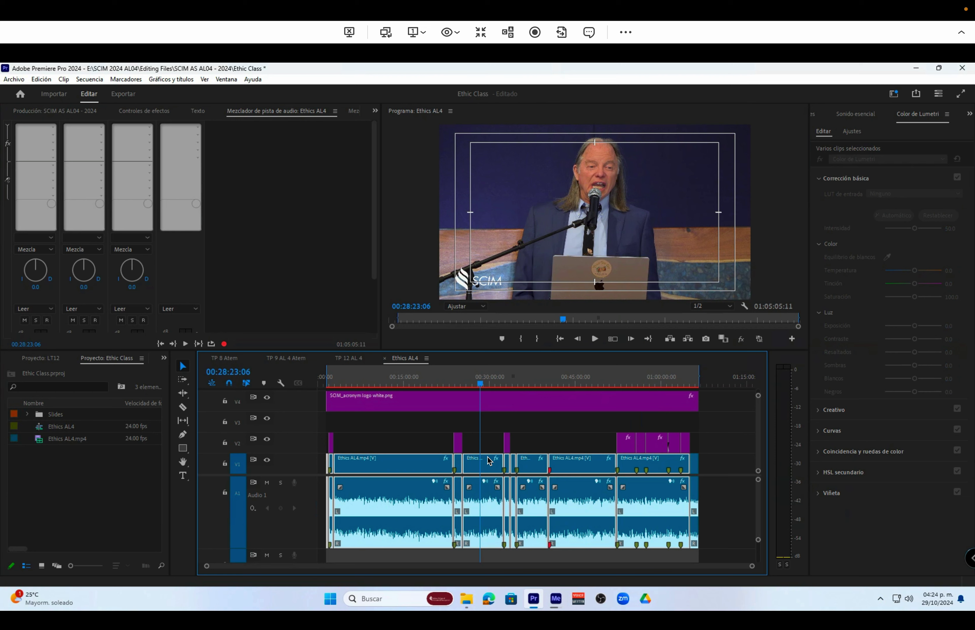
Step: Play a few seconds of the Ethics AL4 sequence and inspect the audio channel mapping of its selected video clips
key(space)
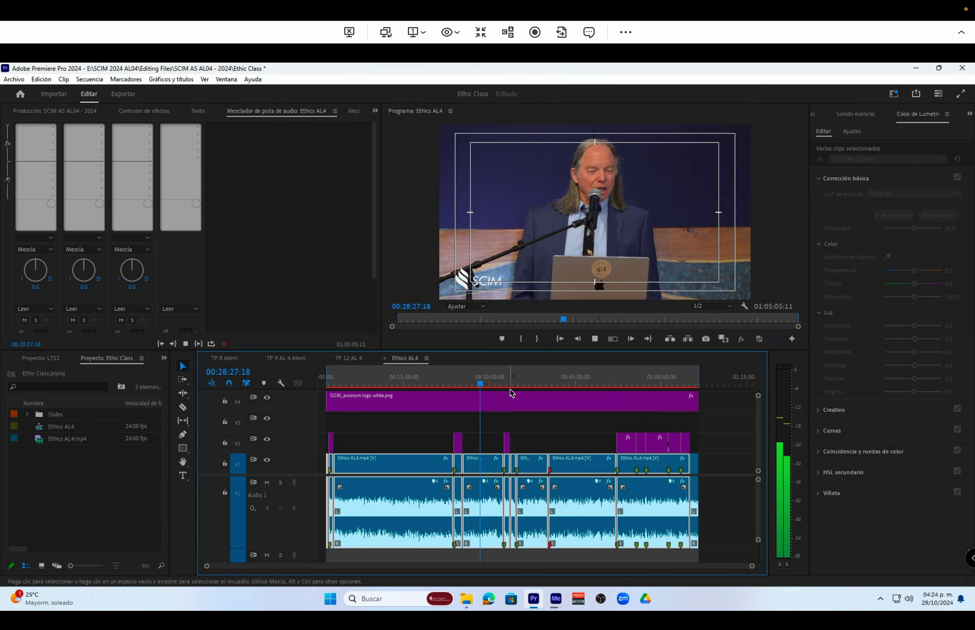
key(space)
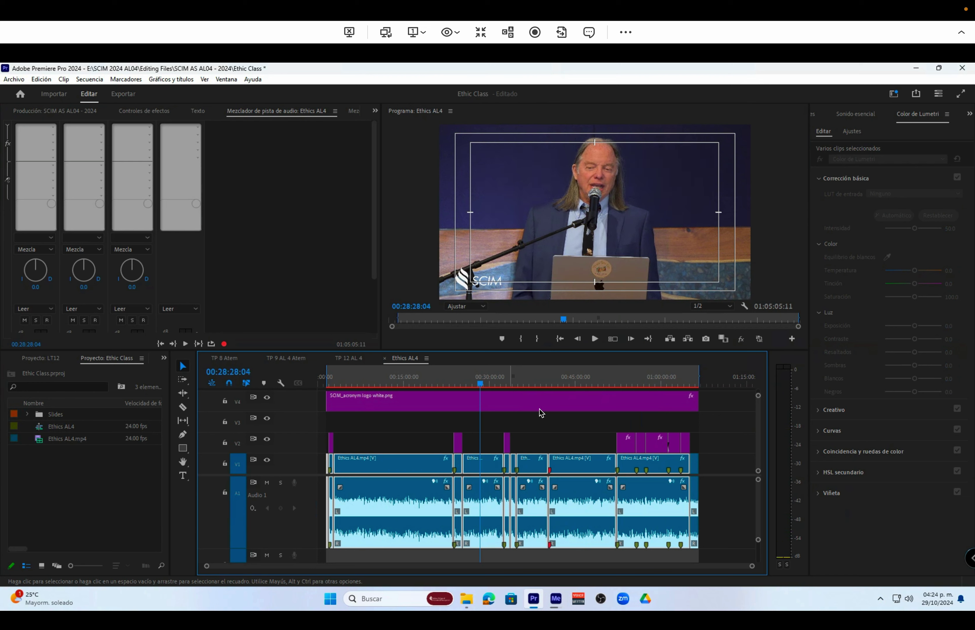
right_click(567, 498)
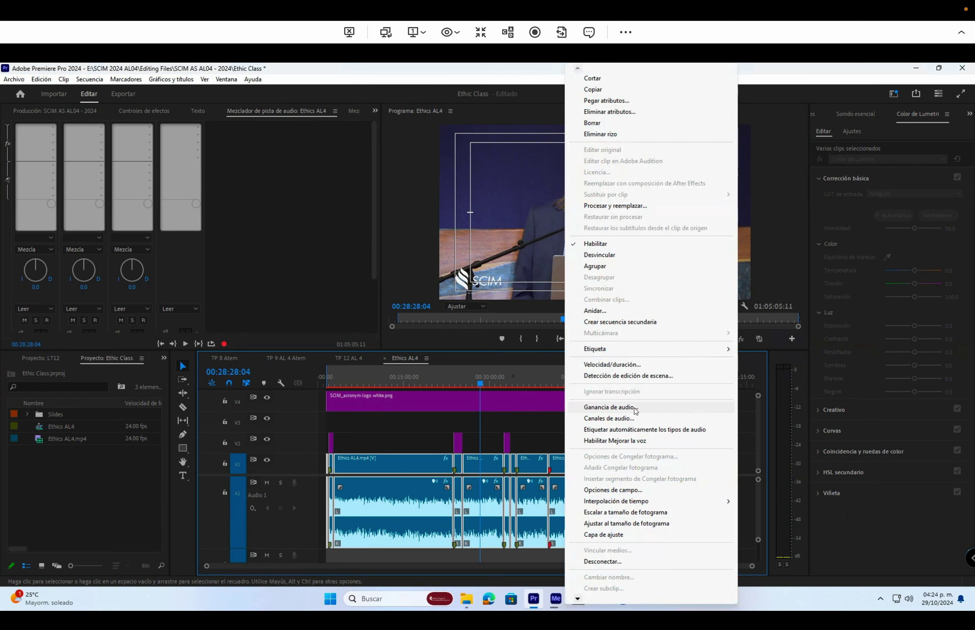
click(545, 433)
drag(720, 517, 327, 474)
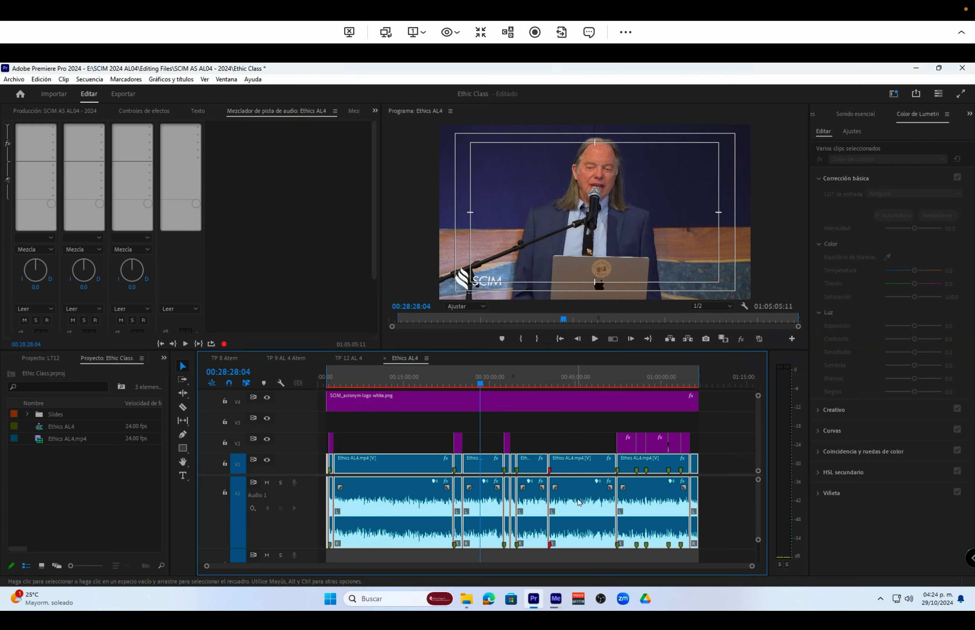
right_click(579, 503)
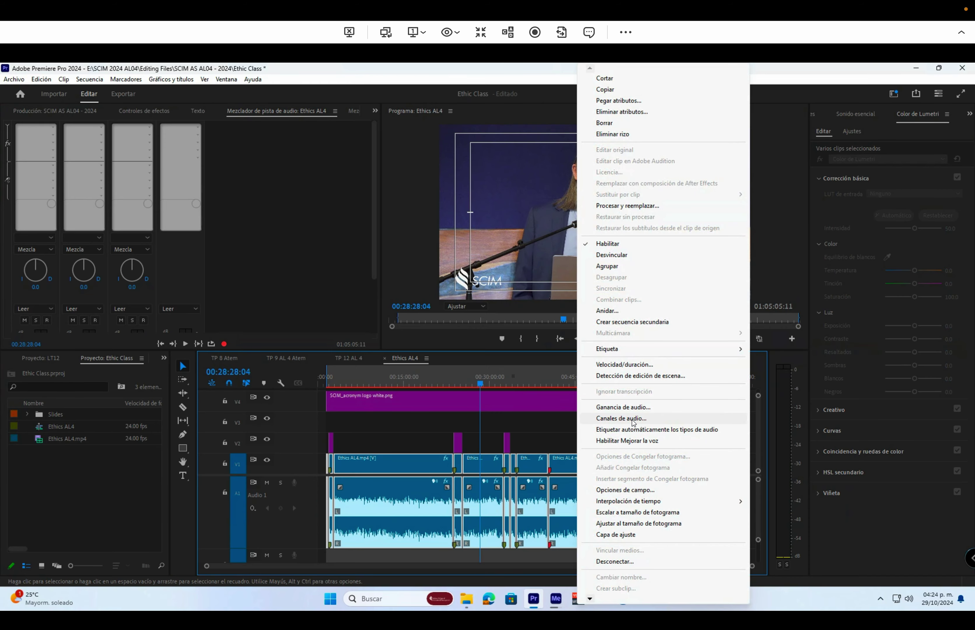
click(618, 420)
click(618, 420)
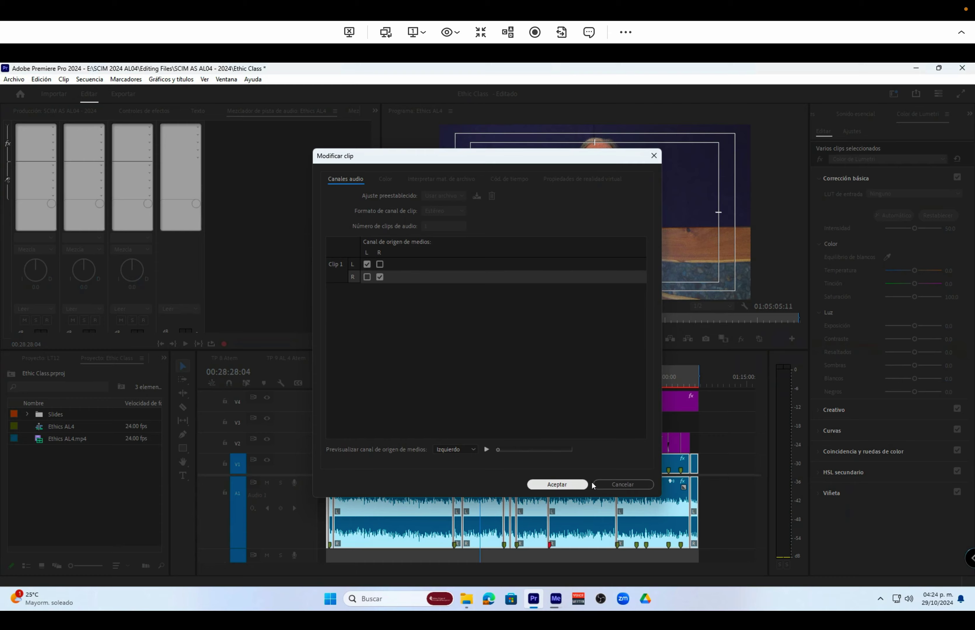
click(614, 484)
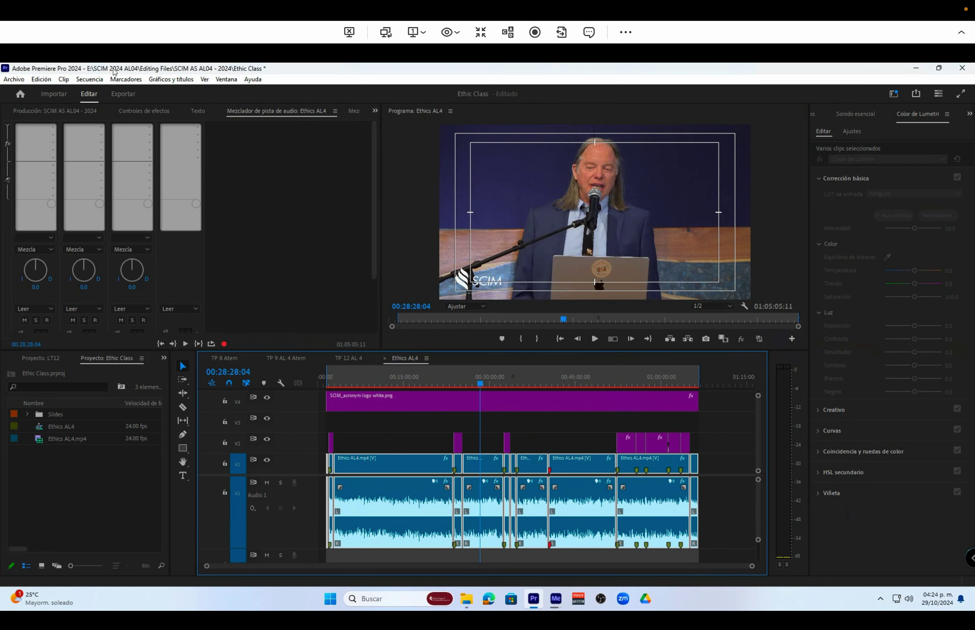
Step: Examine the general production settings and the general application preferences
click(14, 79)
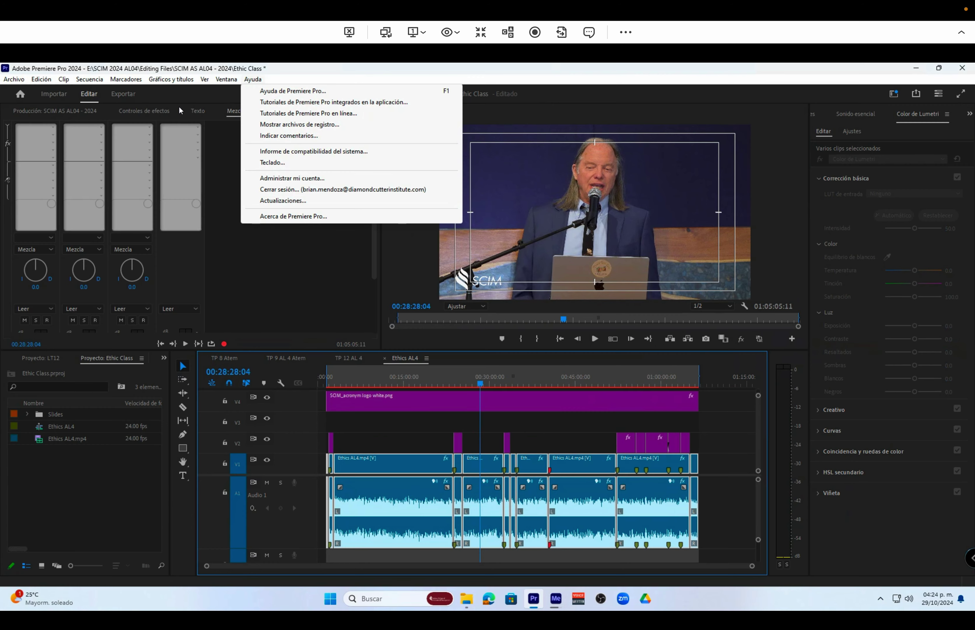
mouse_move(156, 420)
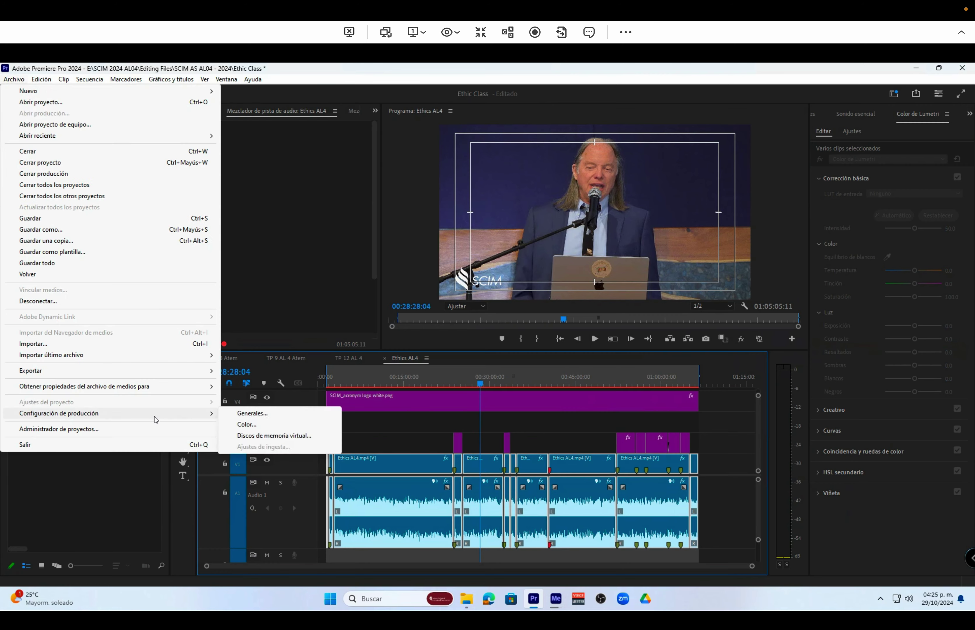
click(263, 414)
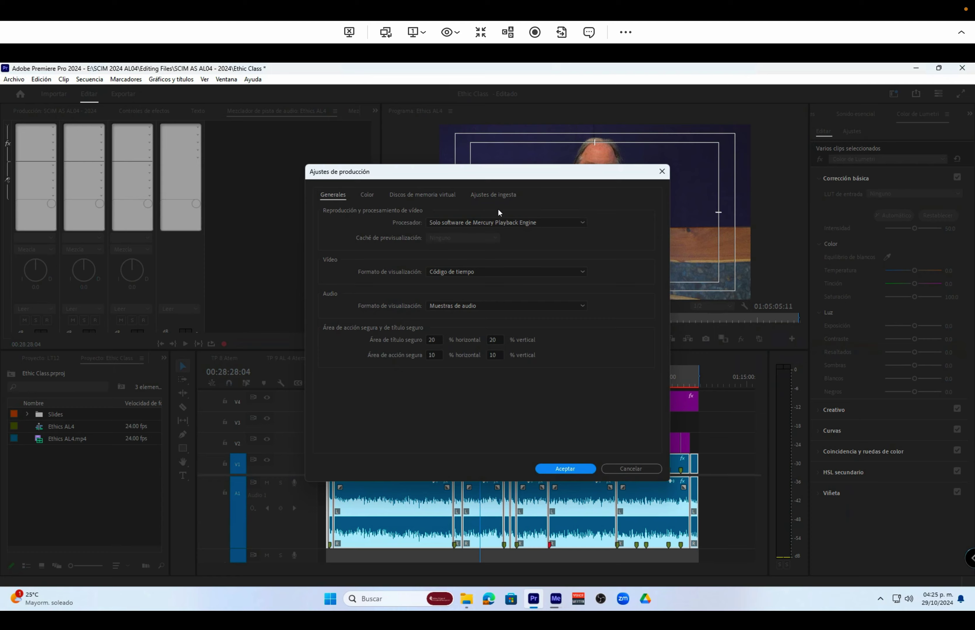
click(662, 172)
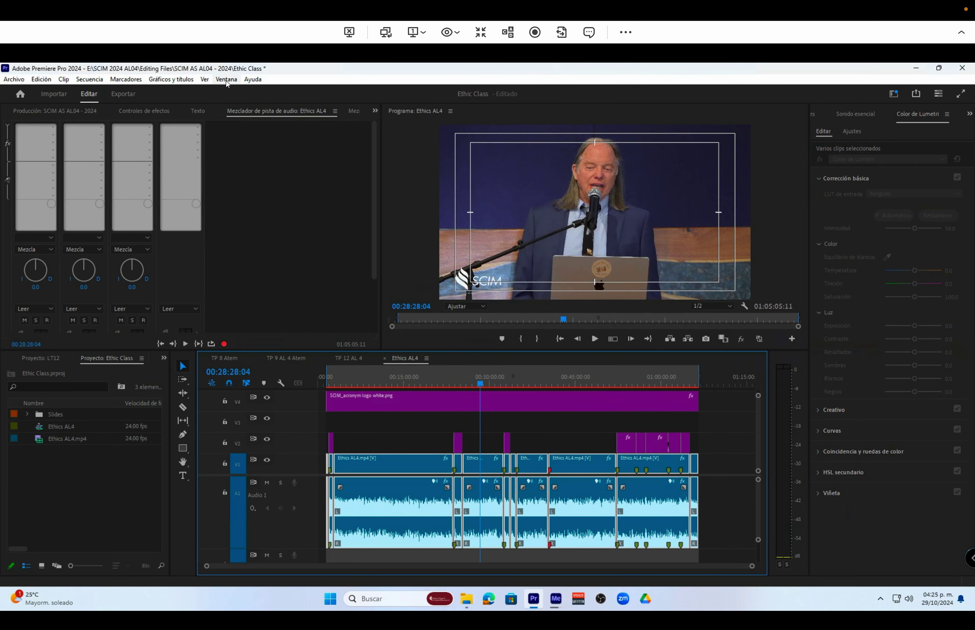
click(262, 80)
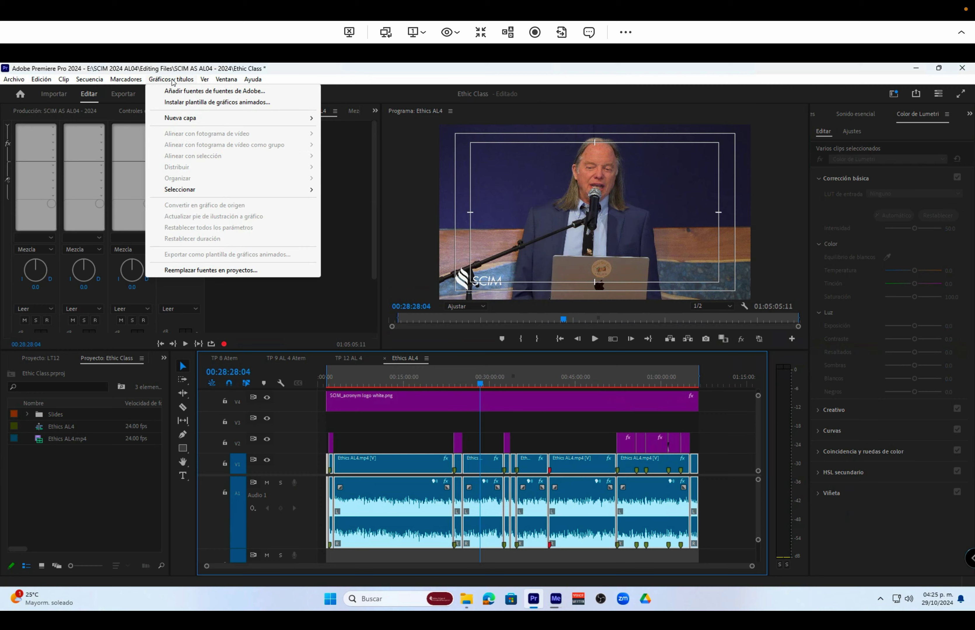
mouse_move(37, 82)
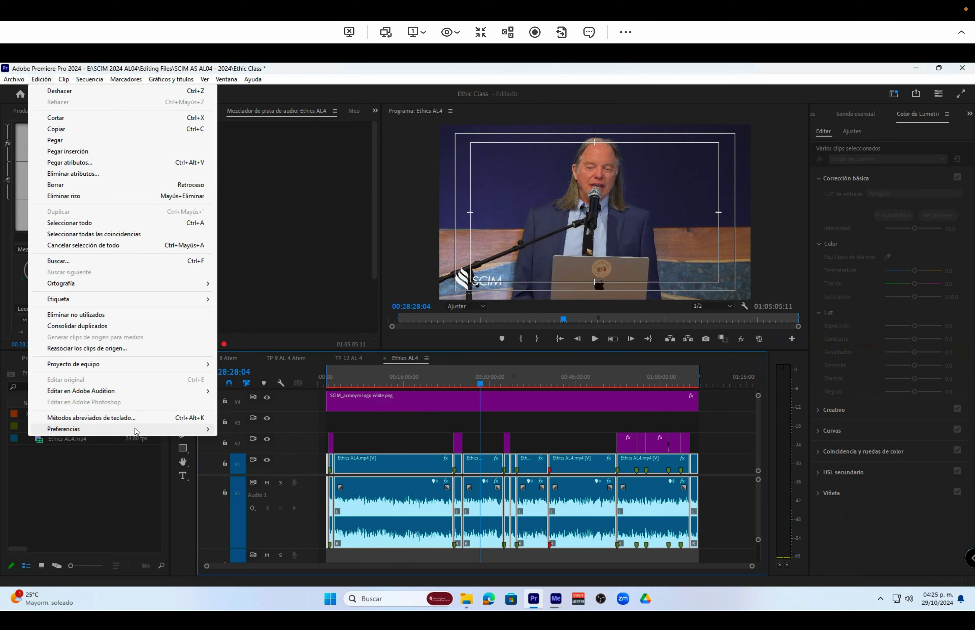
mouse_move(135, 429)
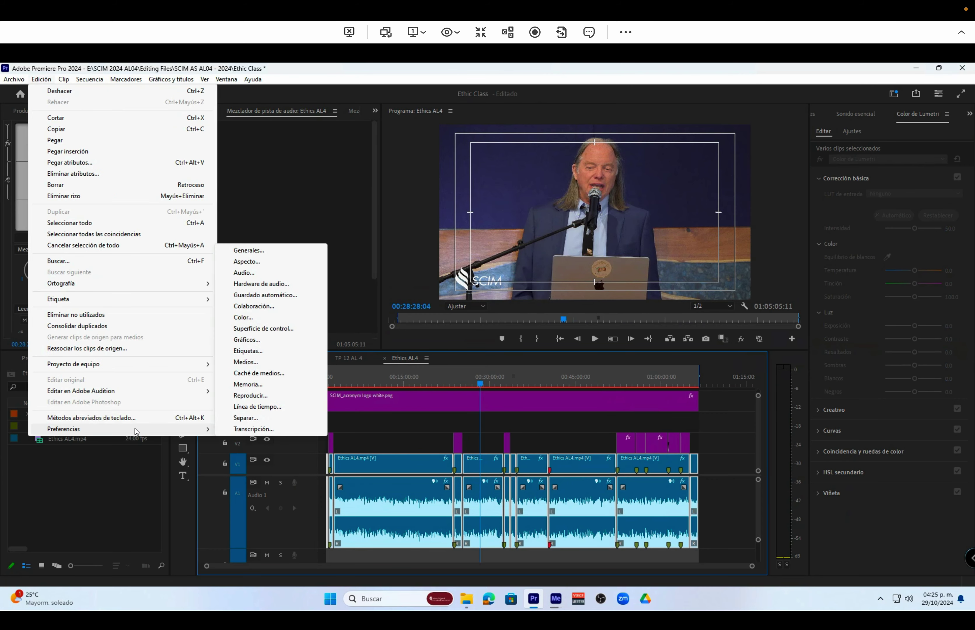
click(278, 251)
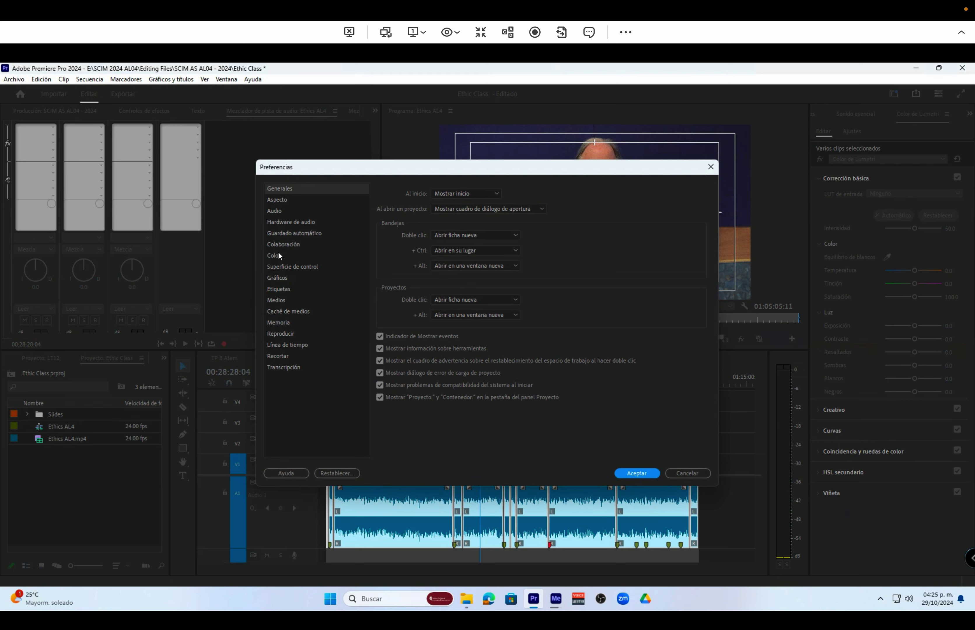
click(698, 474)
click(20, 79)
key(Right)
mouse_move(9, 80)
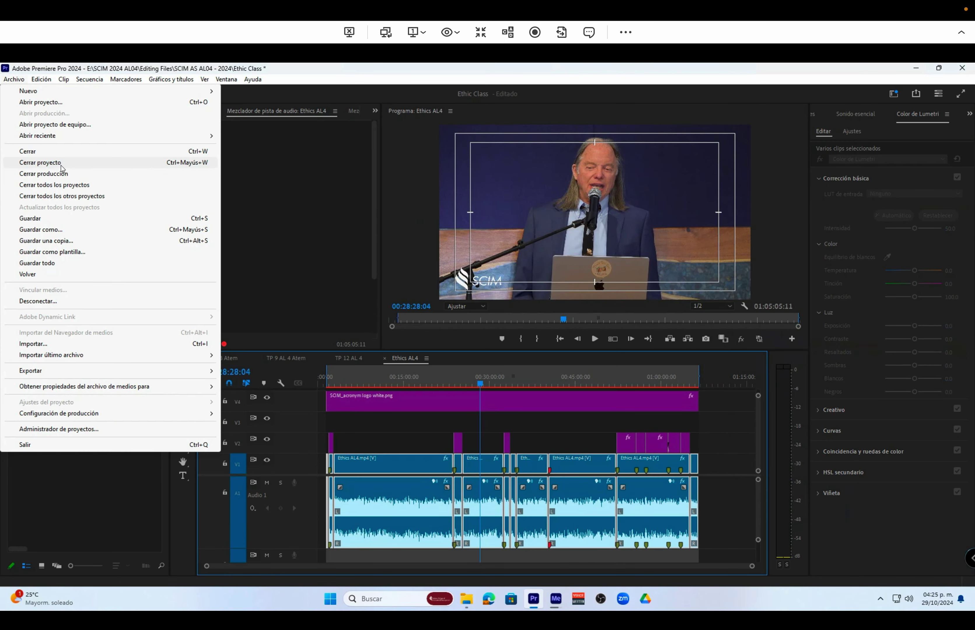
click(280, 264)
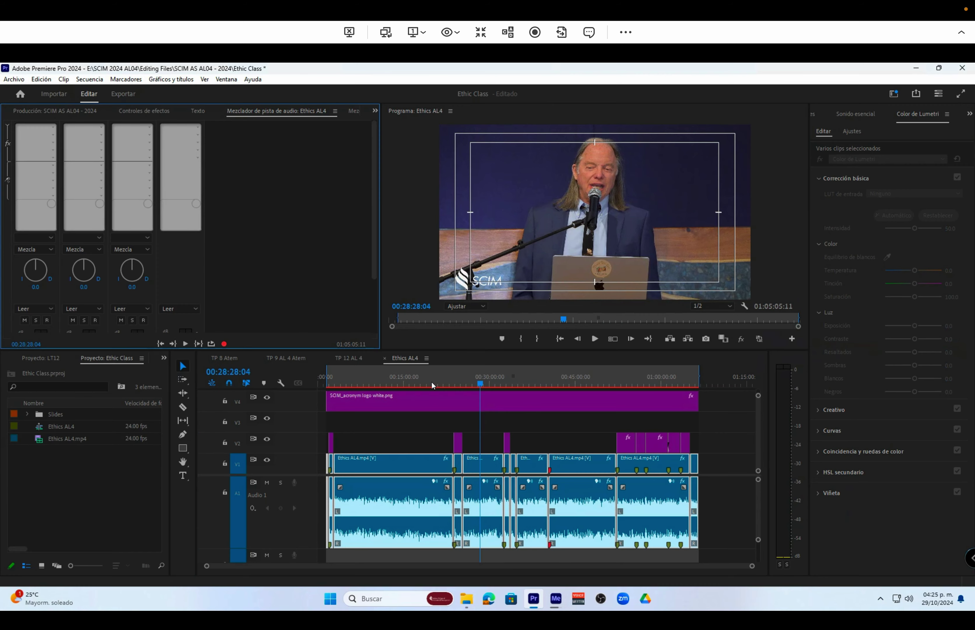
Step: Map the left source channel to both the L and R channels of the selected Ethics AL4.mp4 clips
right_click(487, 500)
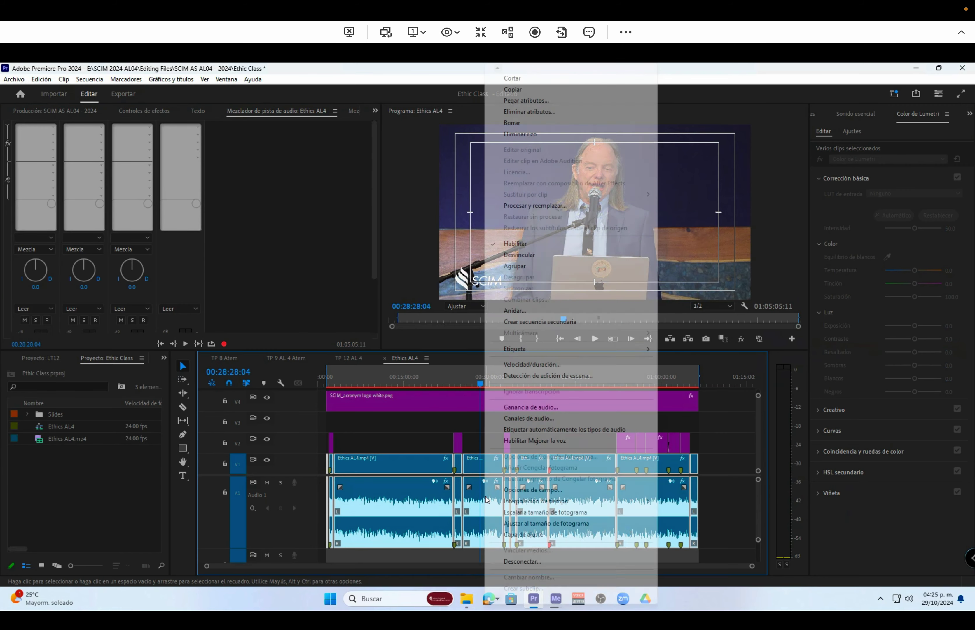
click(529, 418)
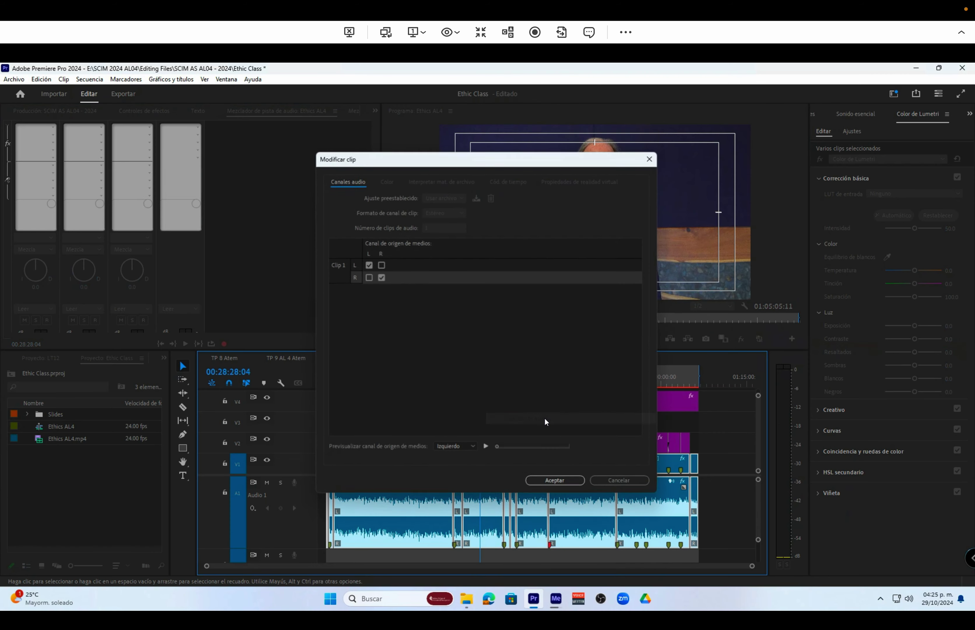
click(367, 277)
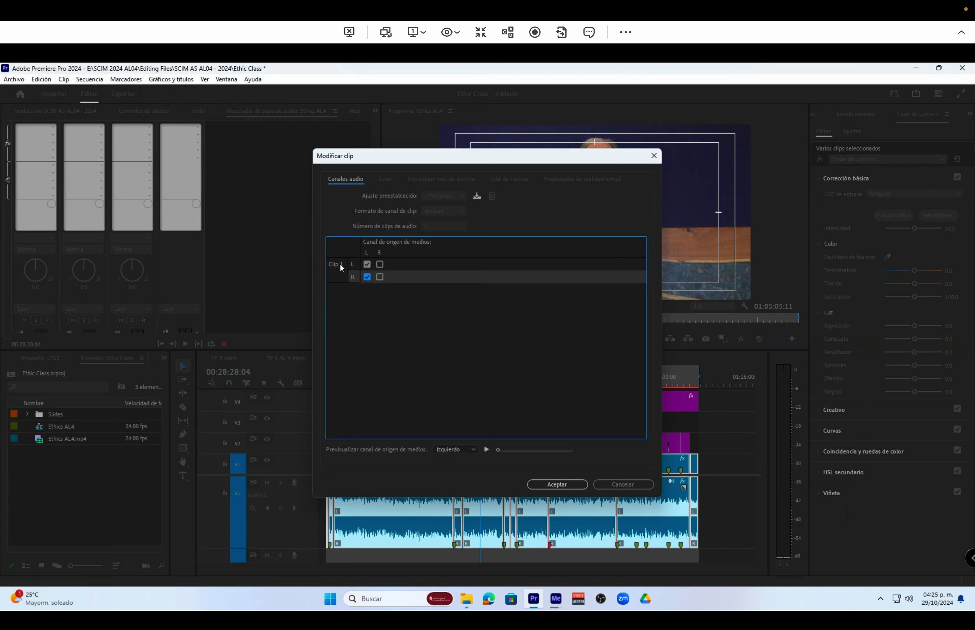
click(552, 486)
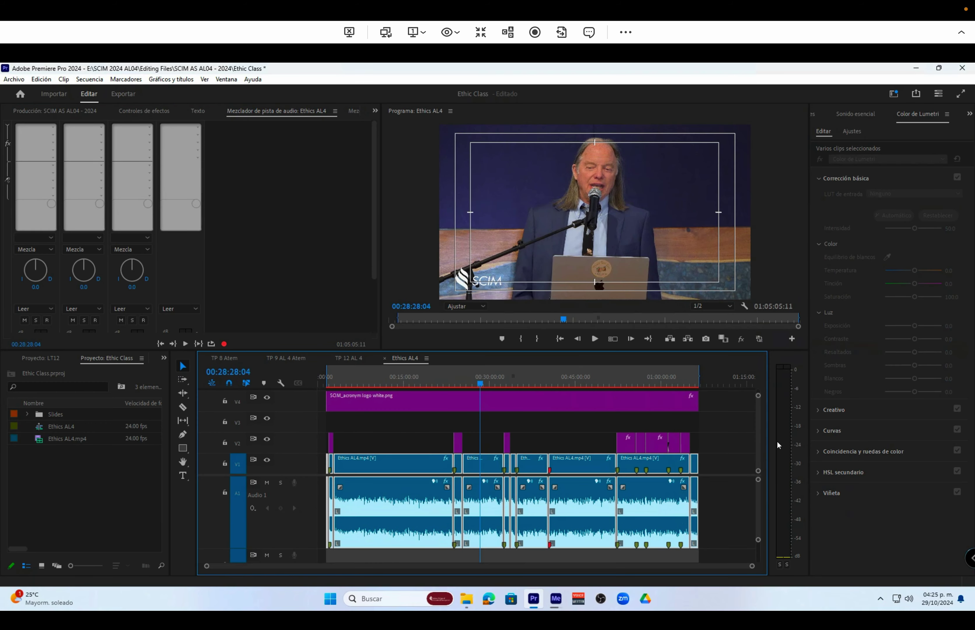
Step: Play short passages of the sequence to check the audio levels of both channels
key(space)
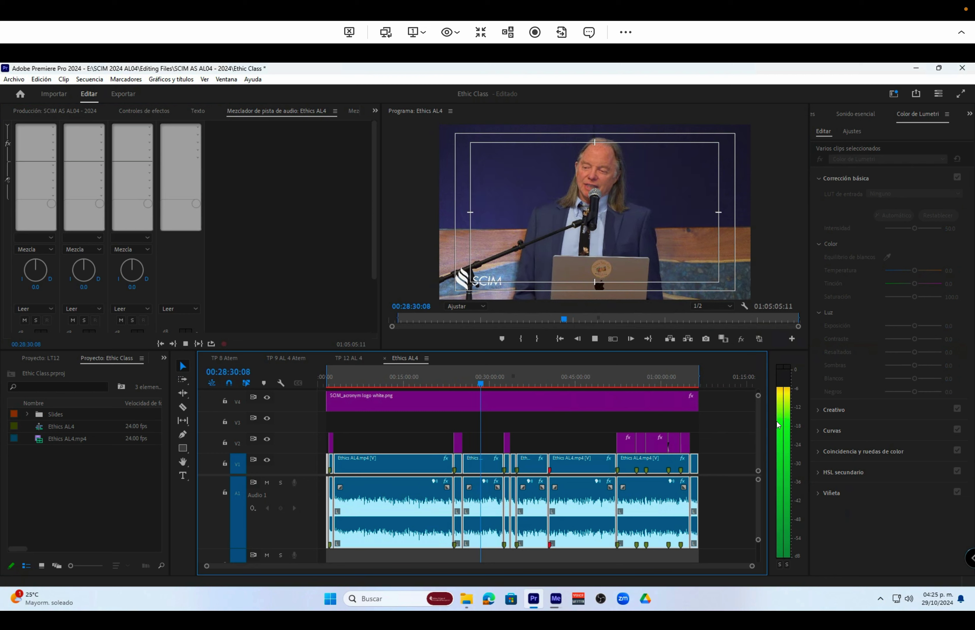
key(space)
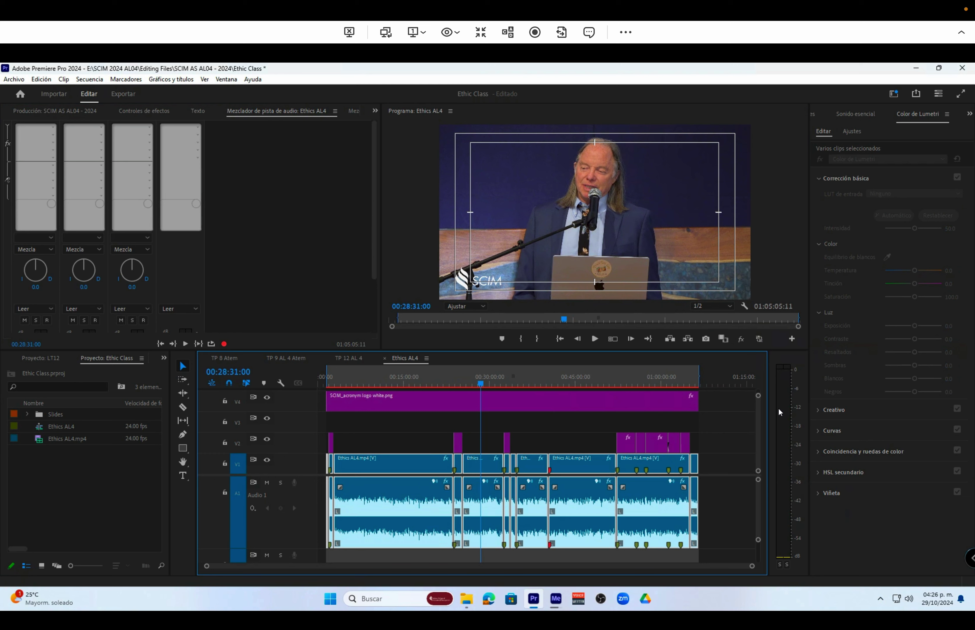
key(space)
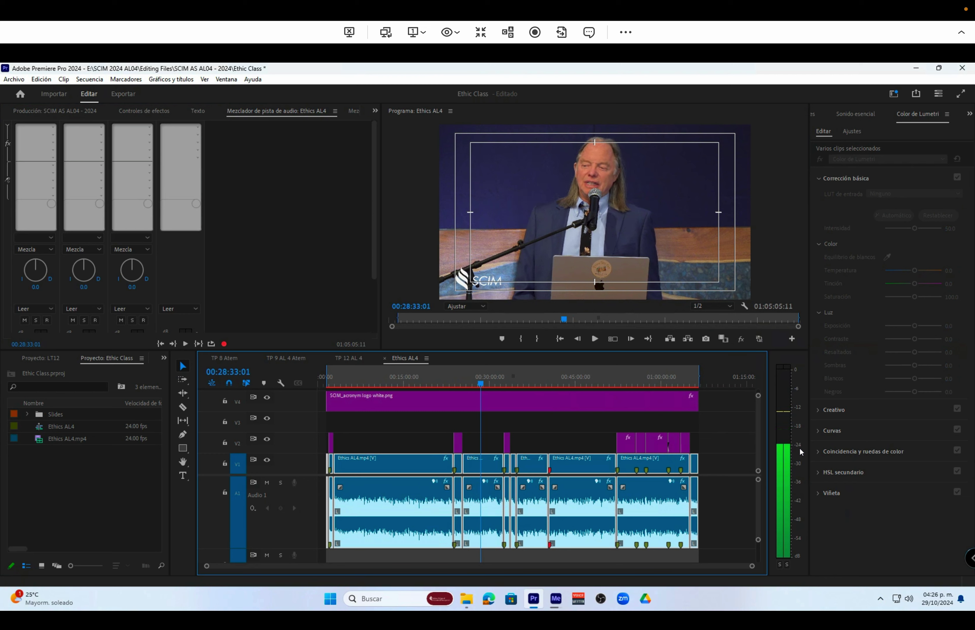
key(space)
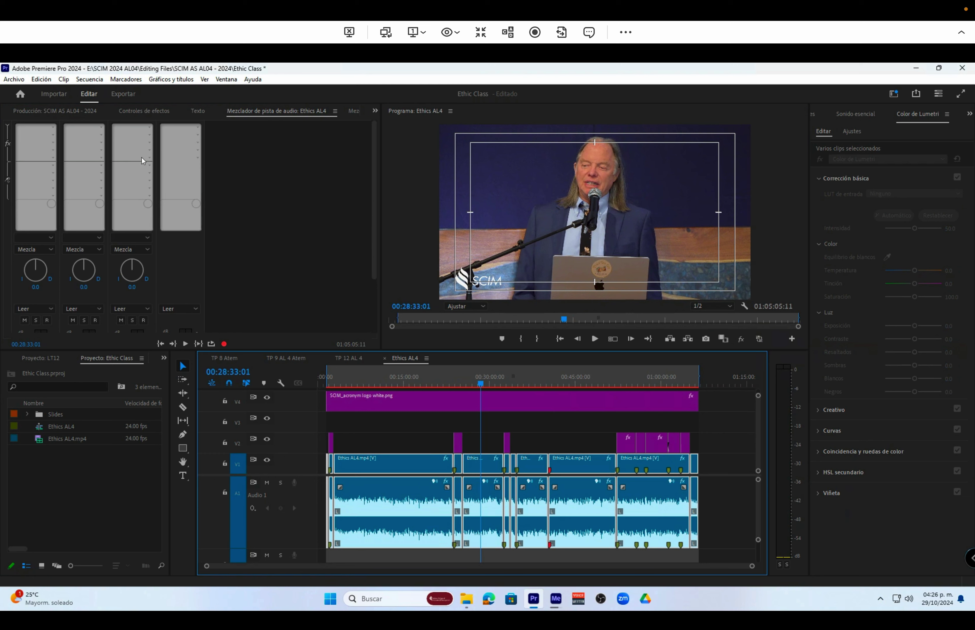
click(40, 127)
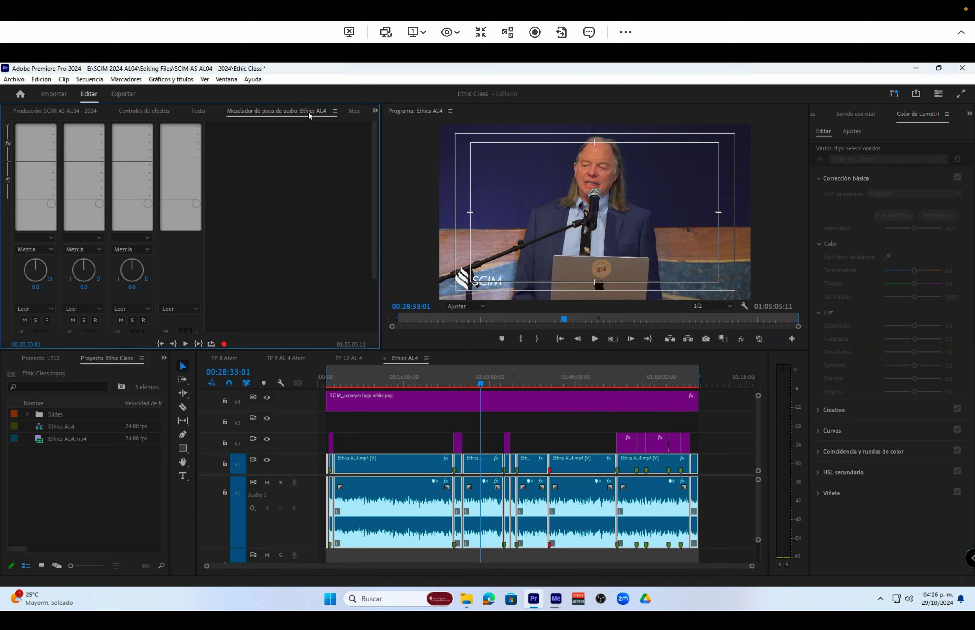
click(375, 111)
click(375, 111)
click(204, 81)
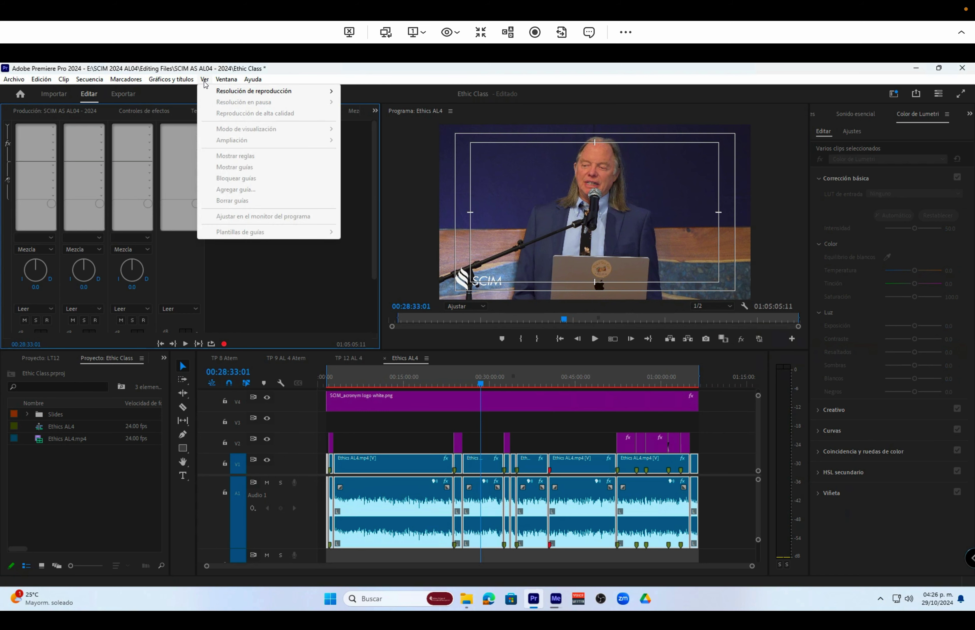
click(227, 79)
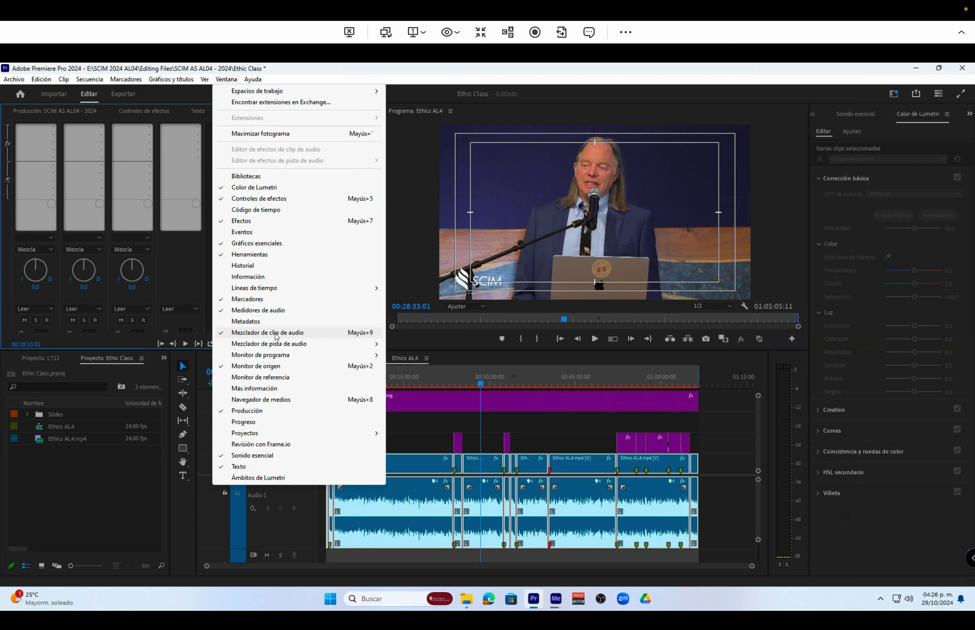
click(340, 76)
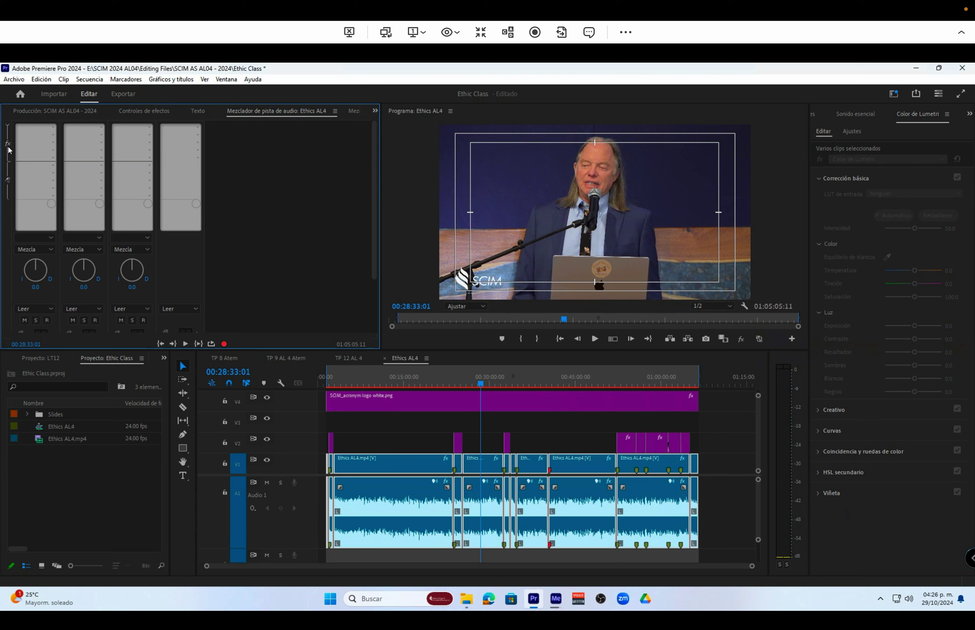
Step: Add the Eliminar ruido noise reduction effect to the first effect slot of the Audio 1 track
click(43, 131)
mouse_move(72, 166)
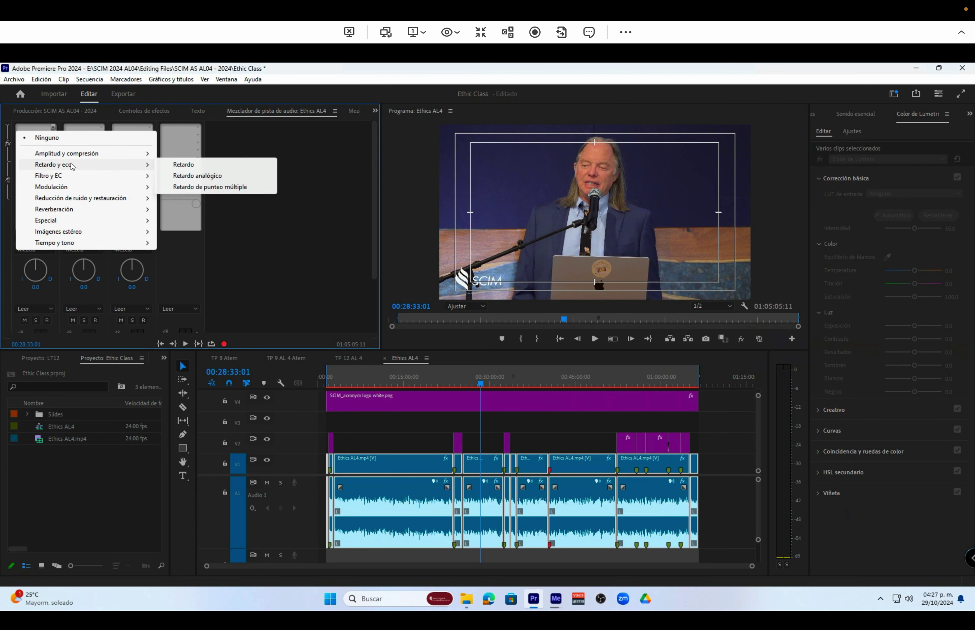
mouse_move(83, 202)
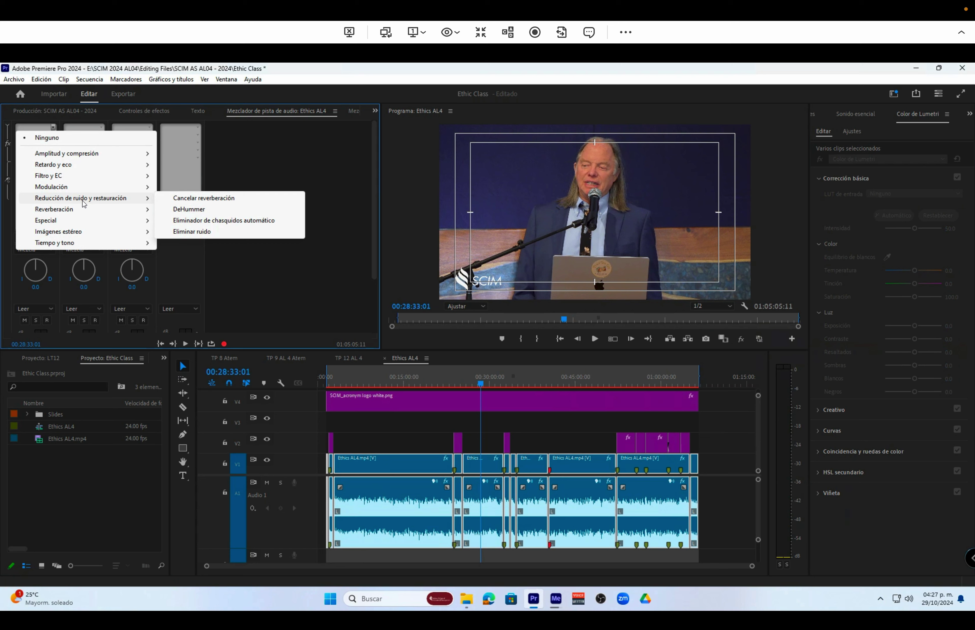
click(212, 233)
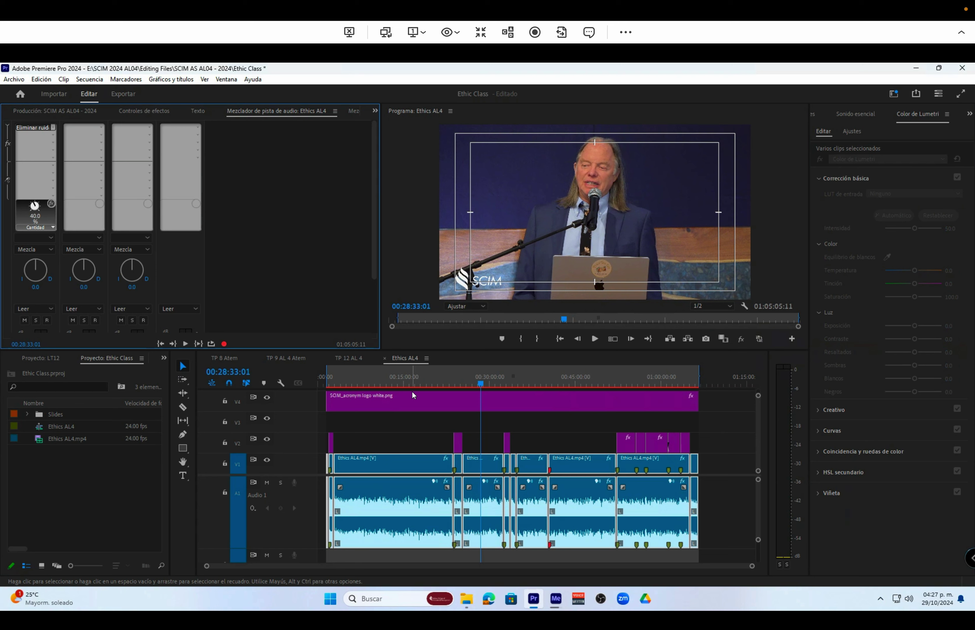
Step: Open the editor of the Eliminar ruido effect on Audio 1 and preview the sequence's sound with it
double_click(42, 129)
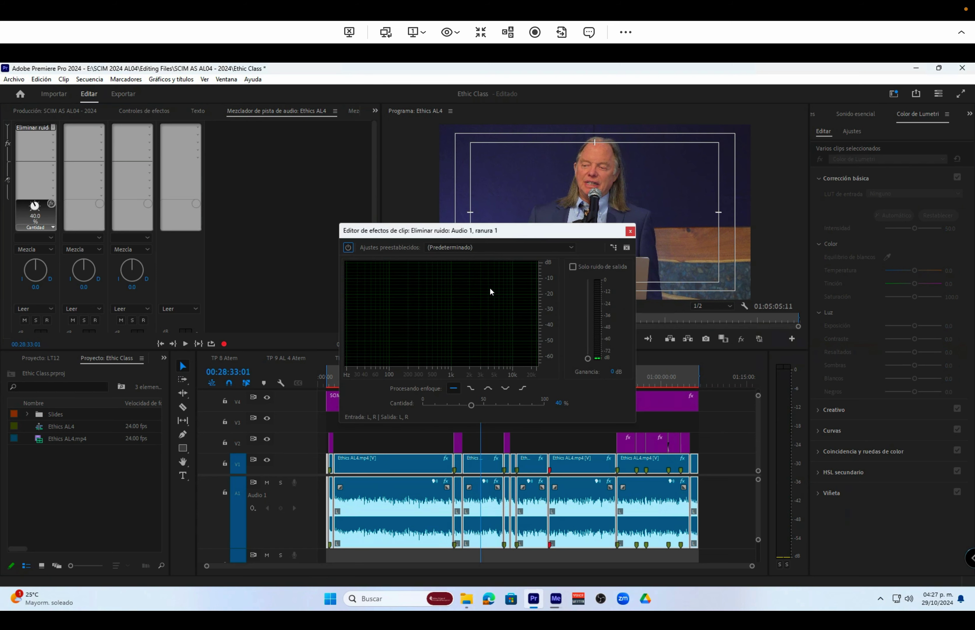
key(space)
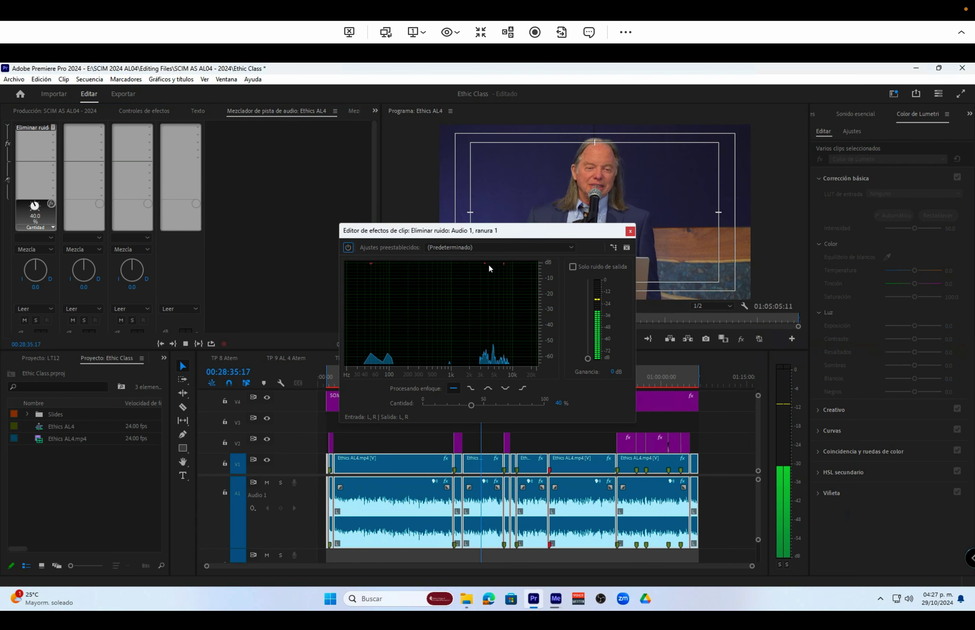
key(space)
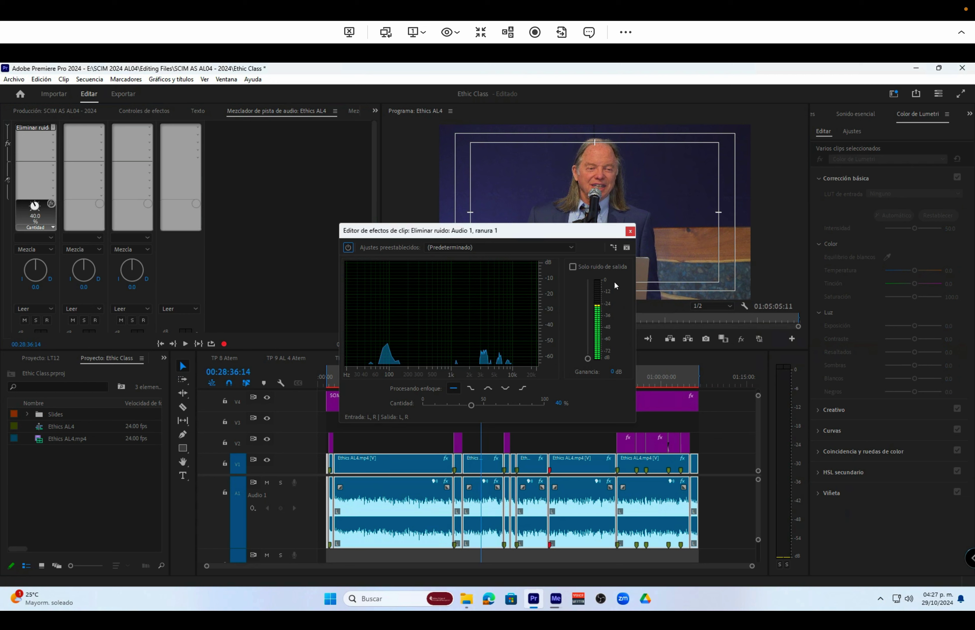
Step: Close the noise reduction editor and add the Ecualizador paramétrico effect to the second effect slot of the Audio 1 track
click(631, 232)
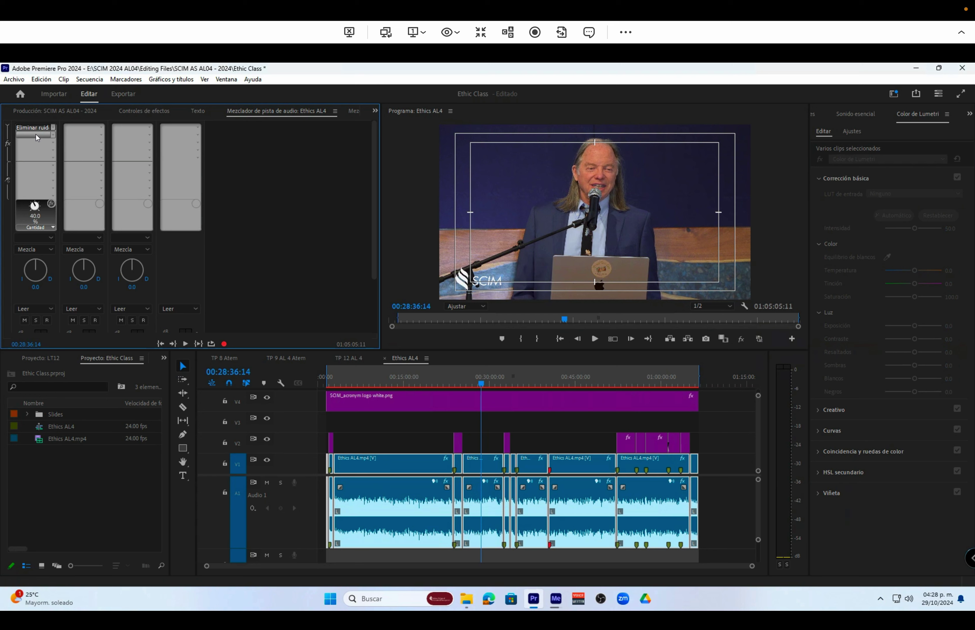
click(53, 134)
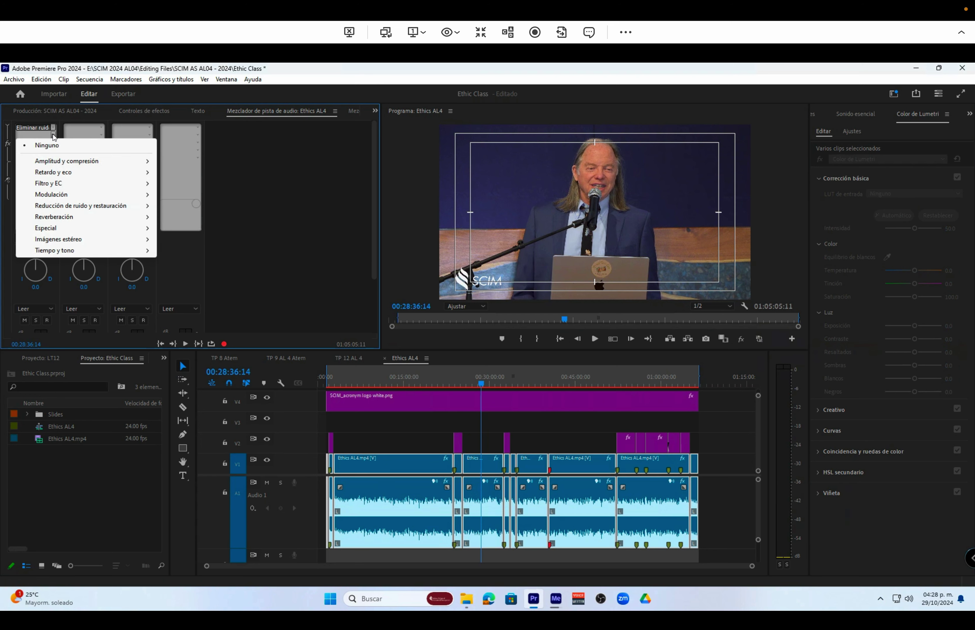
mouse_move(72, 182)
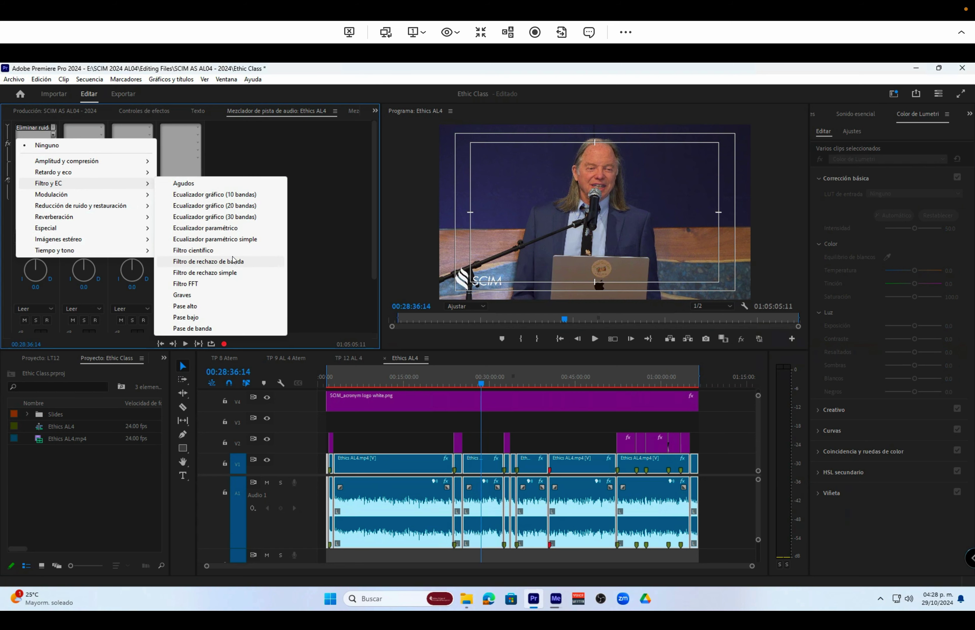
click(221, 230)
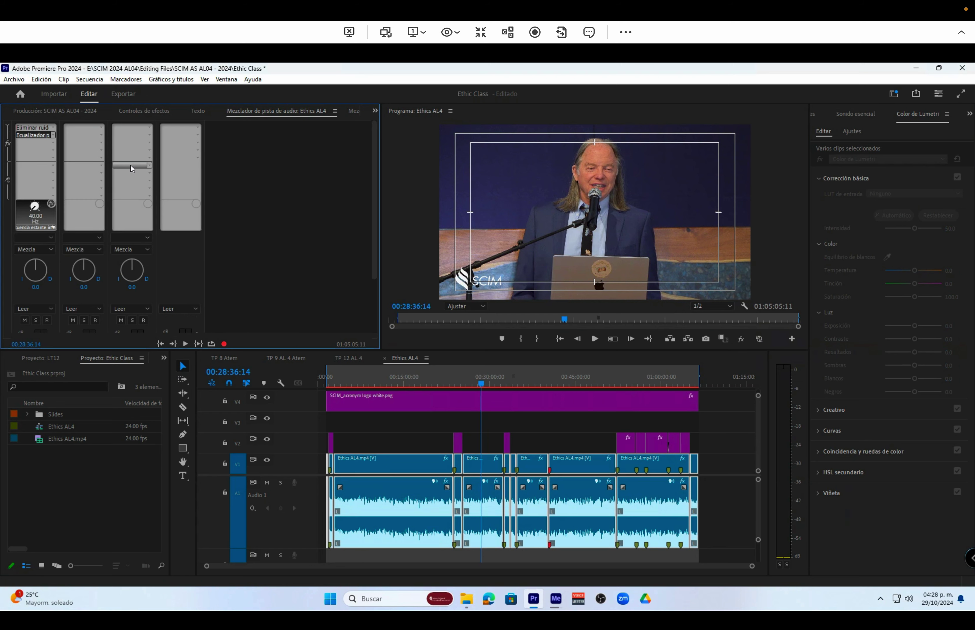
Step: Open the editor of the Ecualizador paramétrico effect on Audio 1 and set its range to 96 dB
double_click(42, 135)
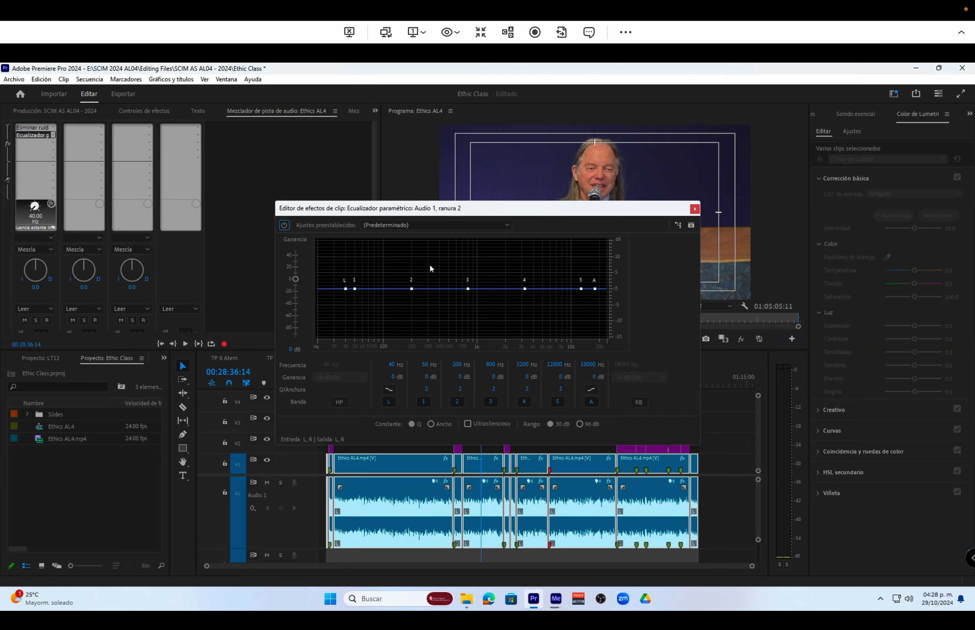
mouse_move(411, 292)
click(580, 424)
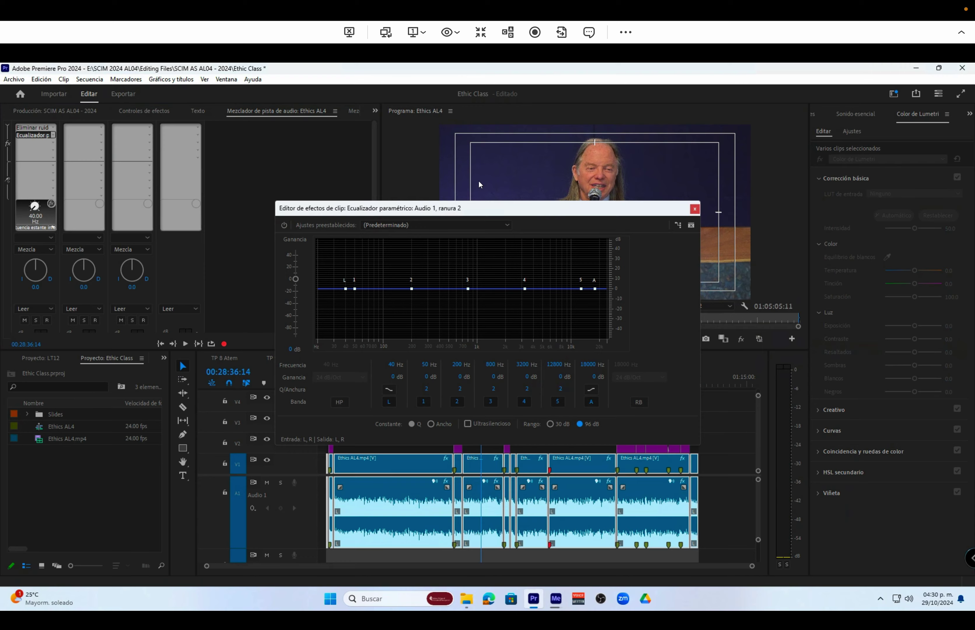
drag(468, 215, 508, 197)
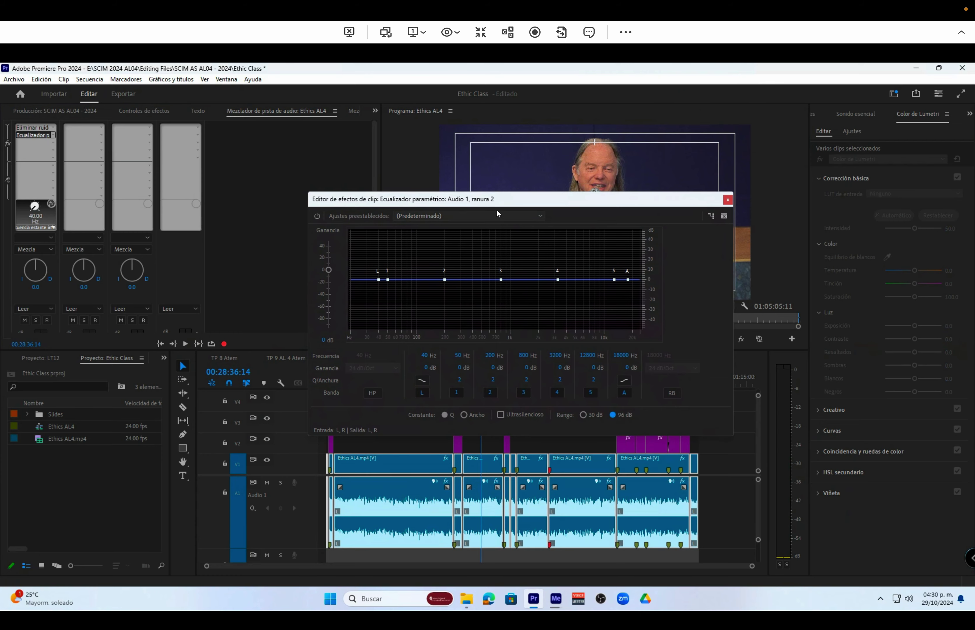
drag(506, 200, 355, 193)
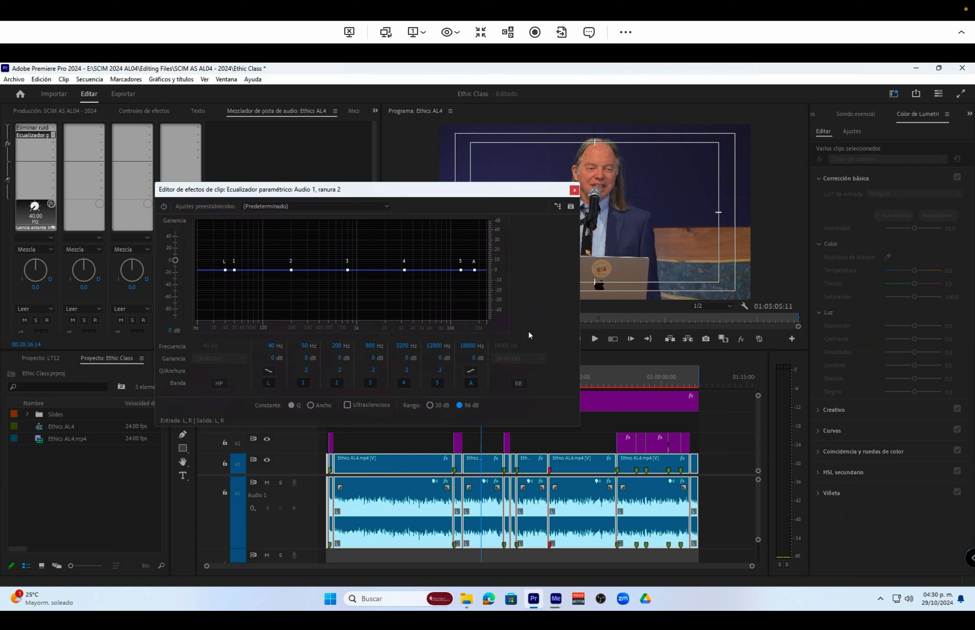
Step: Between playback passages, set equalizer band 5 to about 11811 Hz at -0.5 dB and band 2 to about 172 Hz at 1.5 dB
click(595, 339)
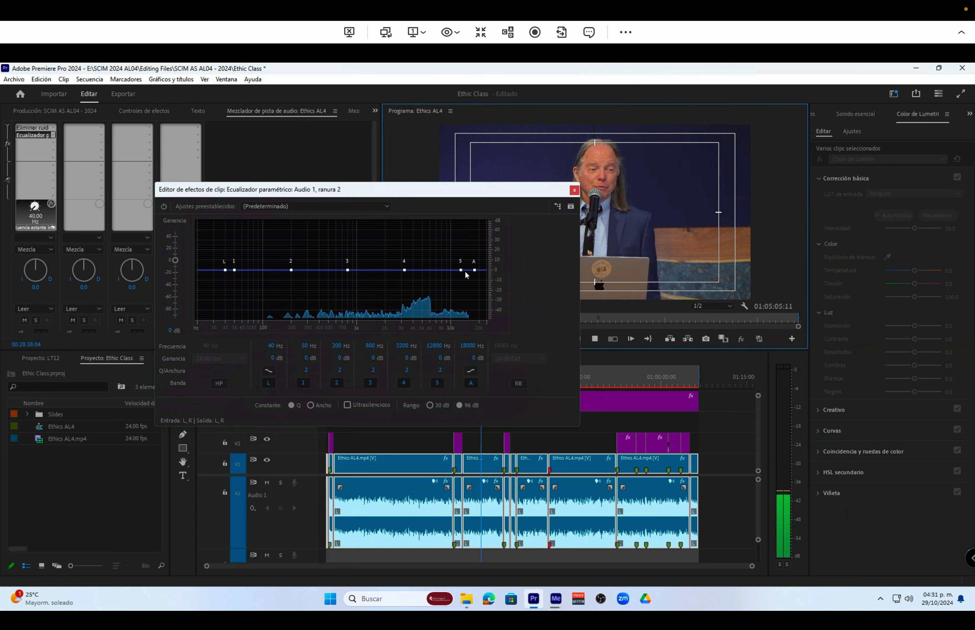
mouse_move(461, 270)
mouse_down()
mouse_move(459, 228)
mouse_move(462, 276)
mouse_up()
click(595, 339)
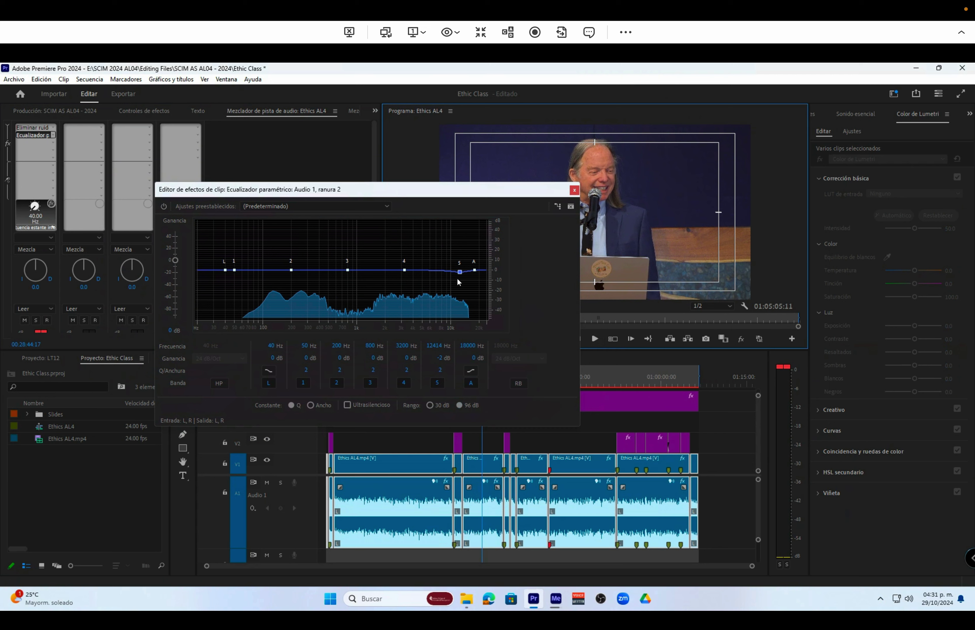
drag(461, 272, 458, 272)
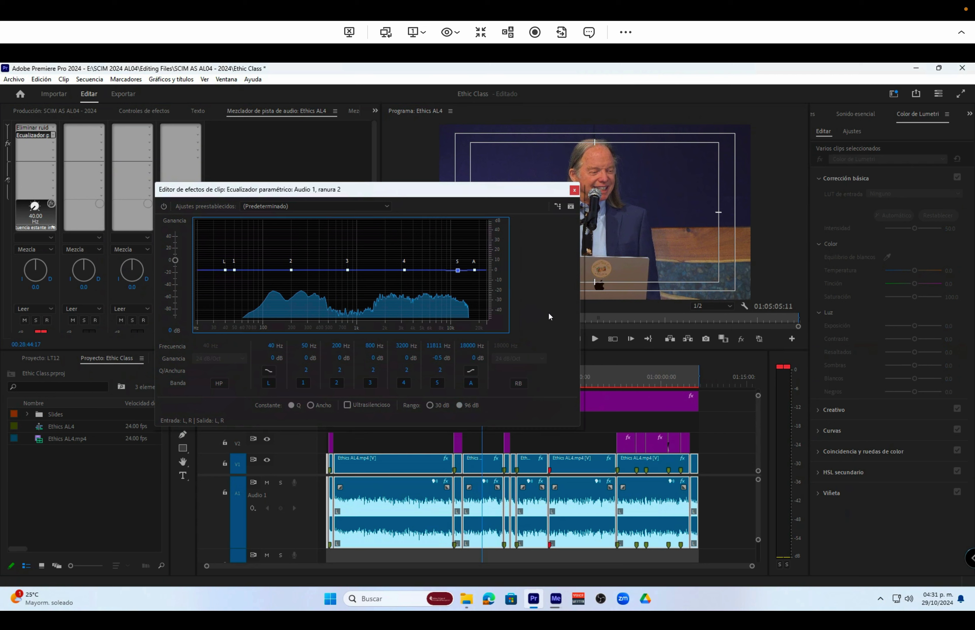
click(594, 339)
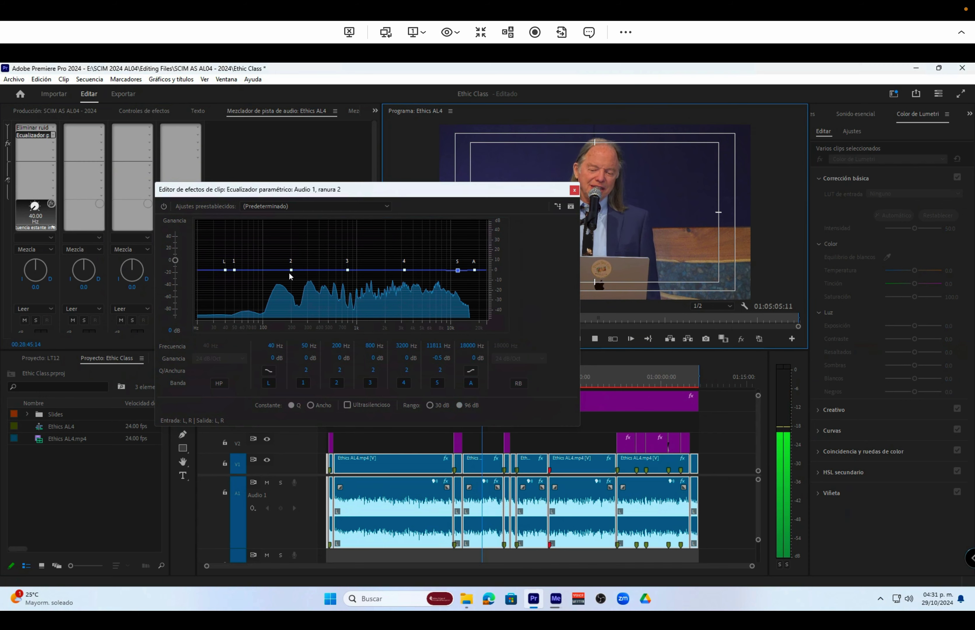
mouse_move(290, 271)
mouse_down()
mouse_move(289, 229)
mouse_move(251, 227)
mouse_move(285, 238)
mouse_move(285, 269)
mouse_up()
click(596, 340)
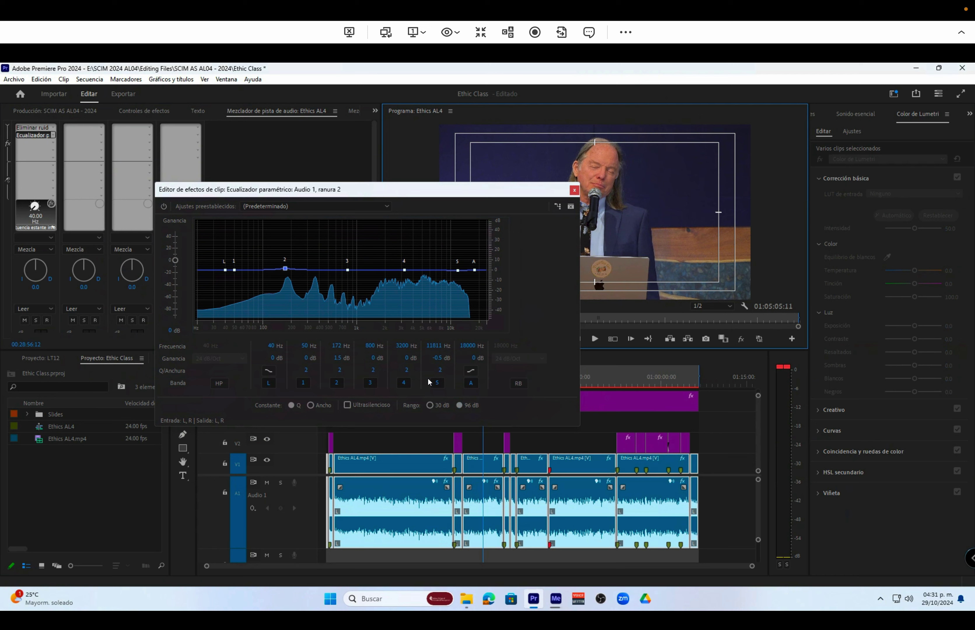
Step: Shape equalizer band 4 into a narrow peak at about 3280 Hz with 37.4 dB gain and a Q of 73.7
click(173, 373)
click(161, 372)
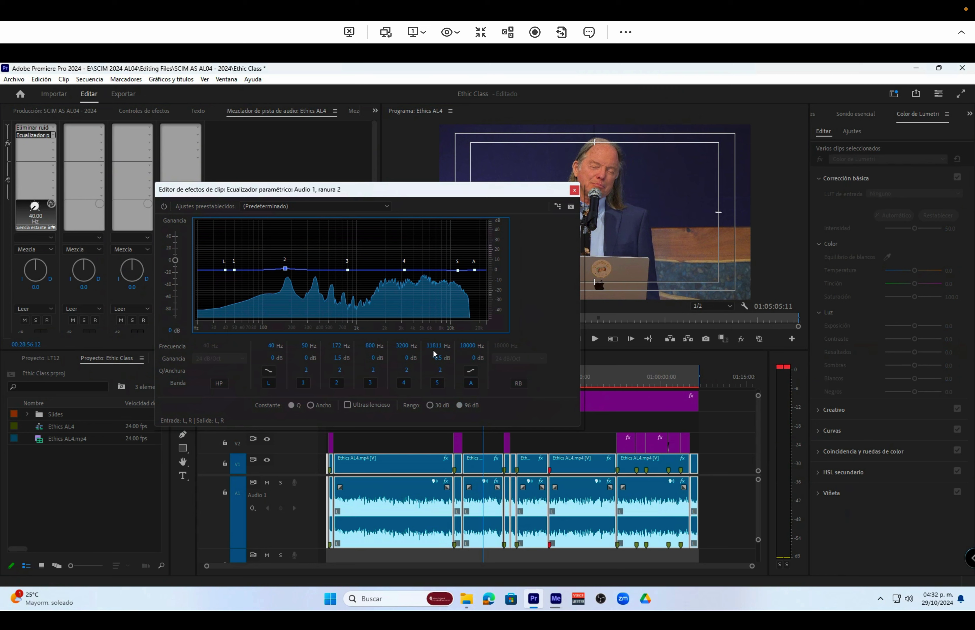
click(408, 371)
mouse_move(408, 373)
mouse_down()
mouse_move(568, 392)
mouse_move(722, 386)
mouse_move(400, 378)
mouse_move(421, 378)
mouse_move(411, 377)
mouse_up()
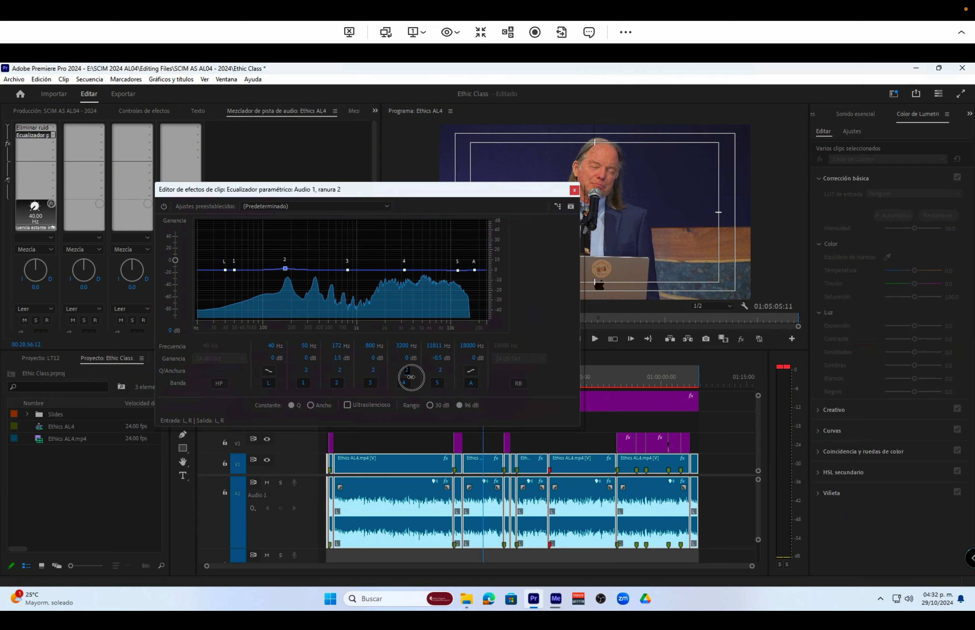
drag(405, 270, 407, 234)
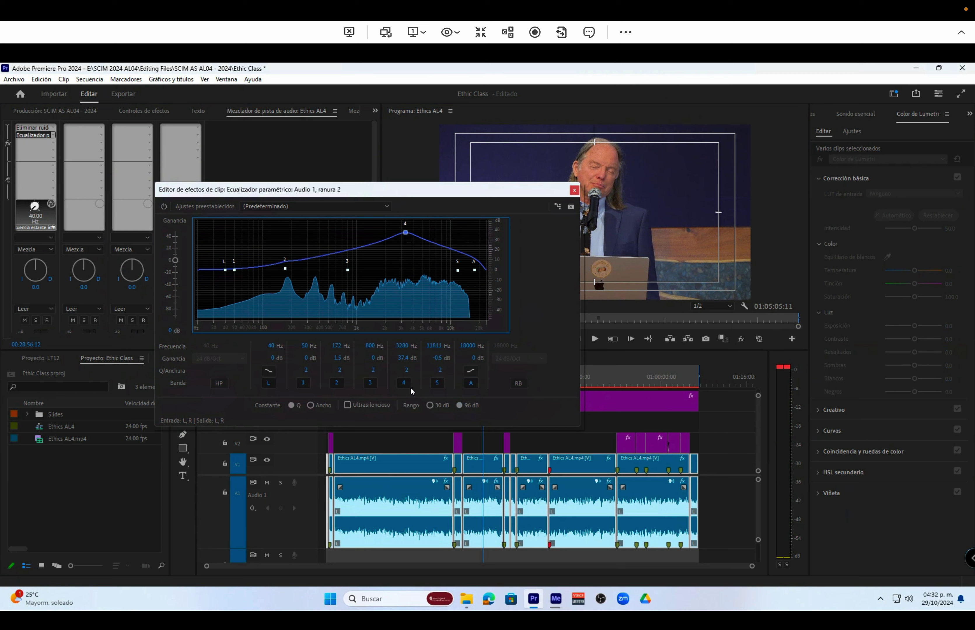
drag(411, 371, 827, 429)
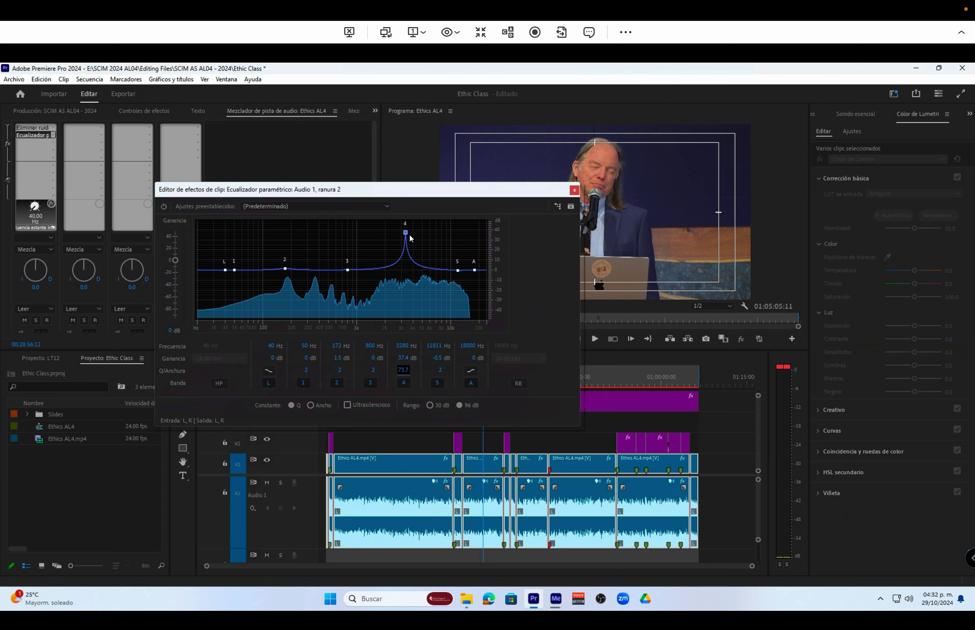
mouse_move(406, 235)
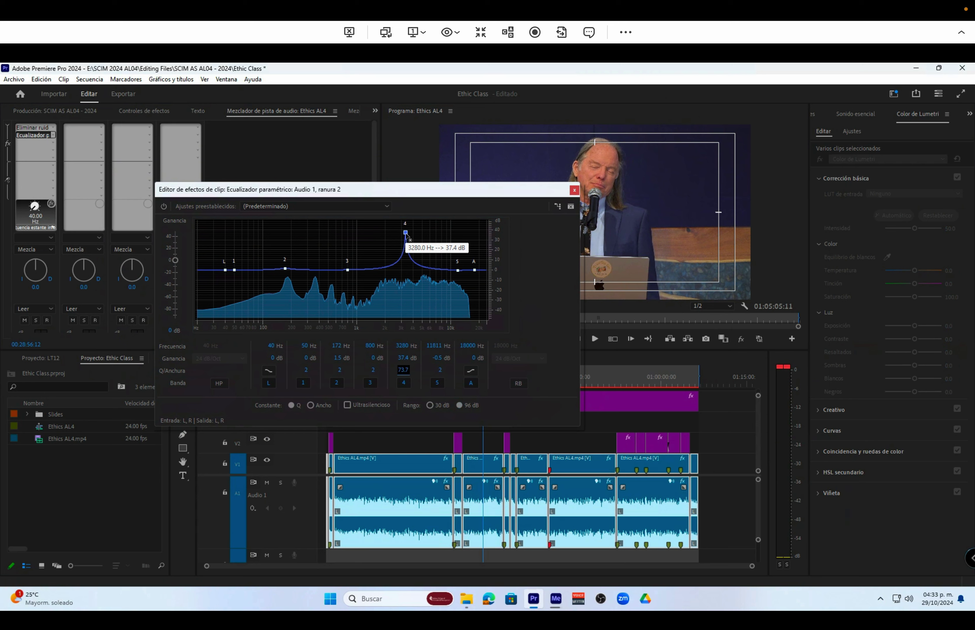
Step: Play the sequence and shift the band 4 peak to about 3160 Hz at 41.9 dB
drag(428, 193, 395, 177)
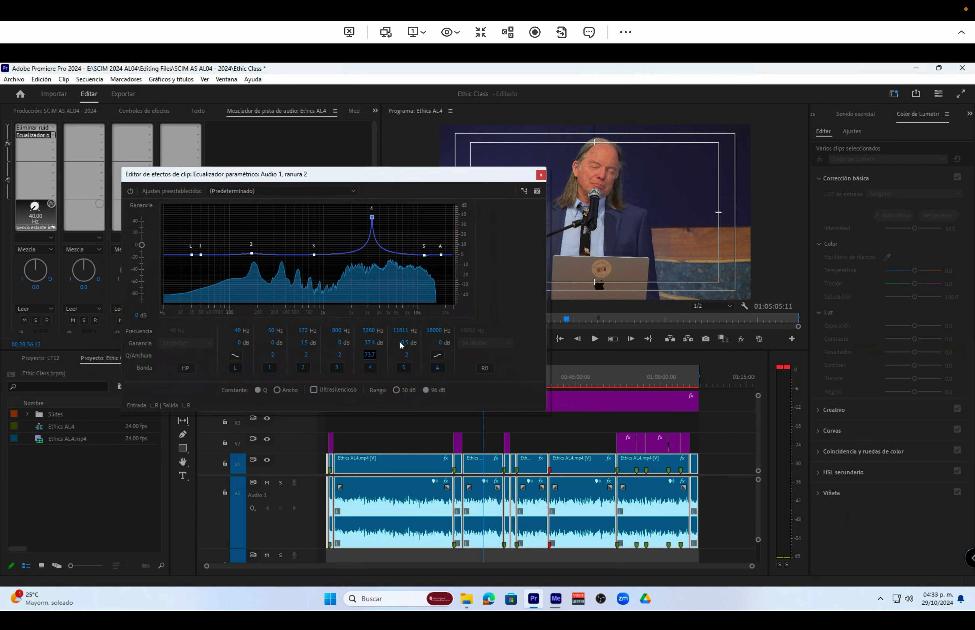
click(595, 341)
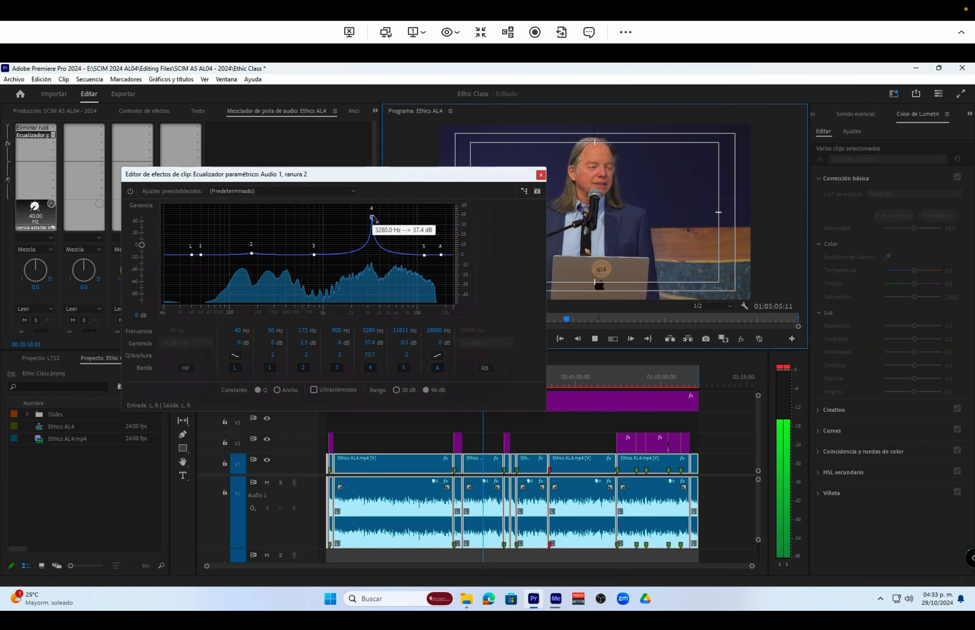
drag(373, 219, 370, 213)
click(595, 339)
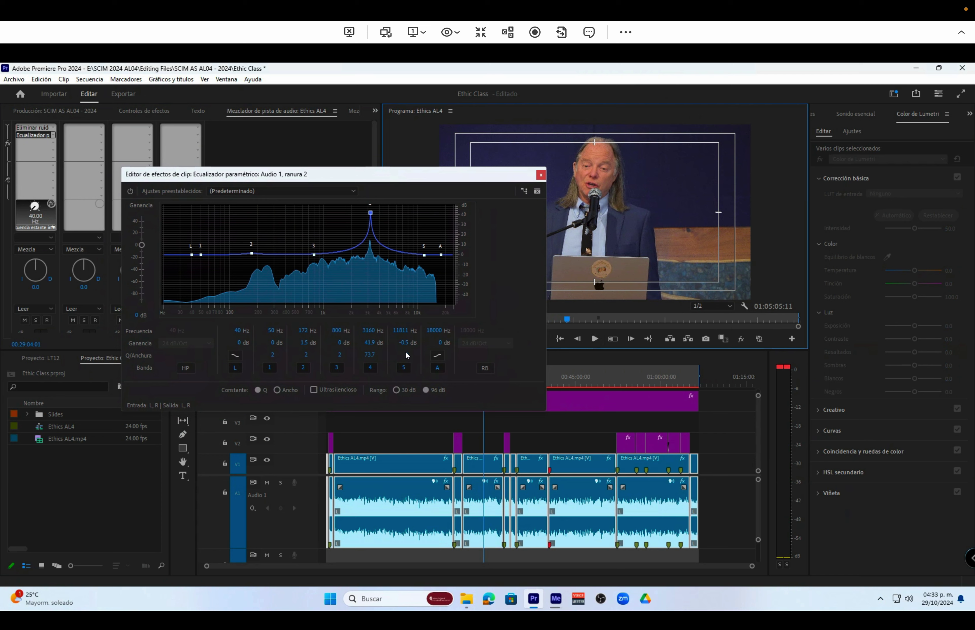
Step: Turn band 4 into a narrow cut with a Q of about 75.3 and a gain of -33.4 dB, and preview the sound
drag(370, 355, 382, 352)
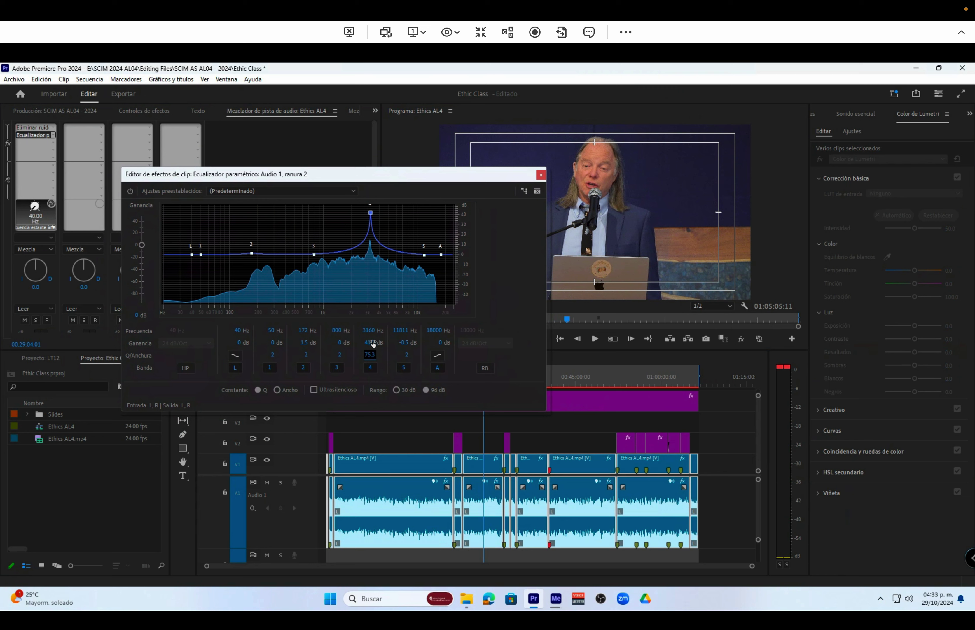
drag(373, 345, 4, 356)
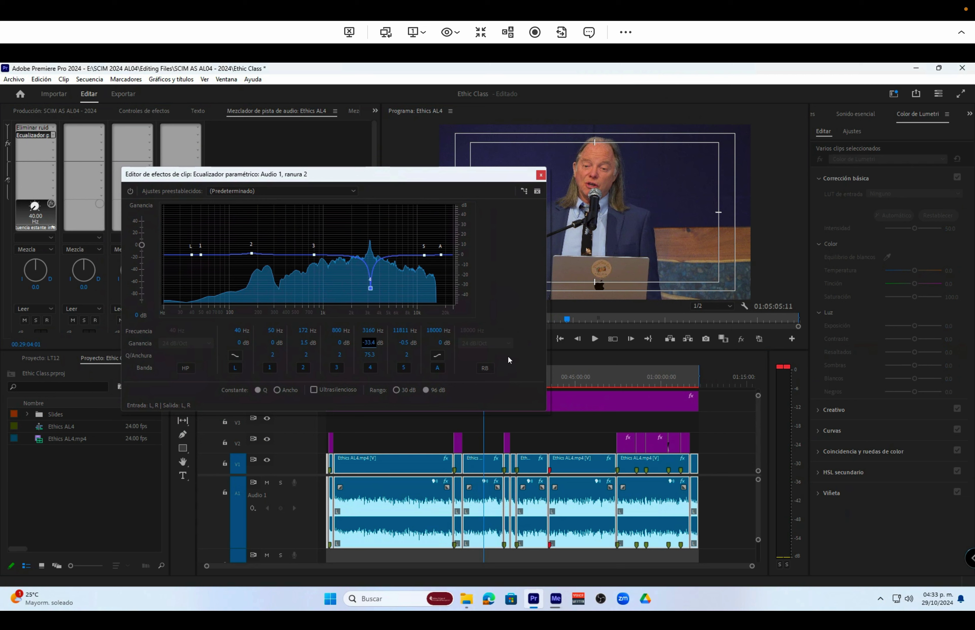
click(594, 341)
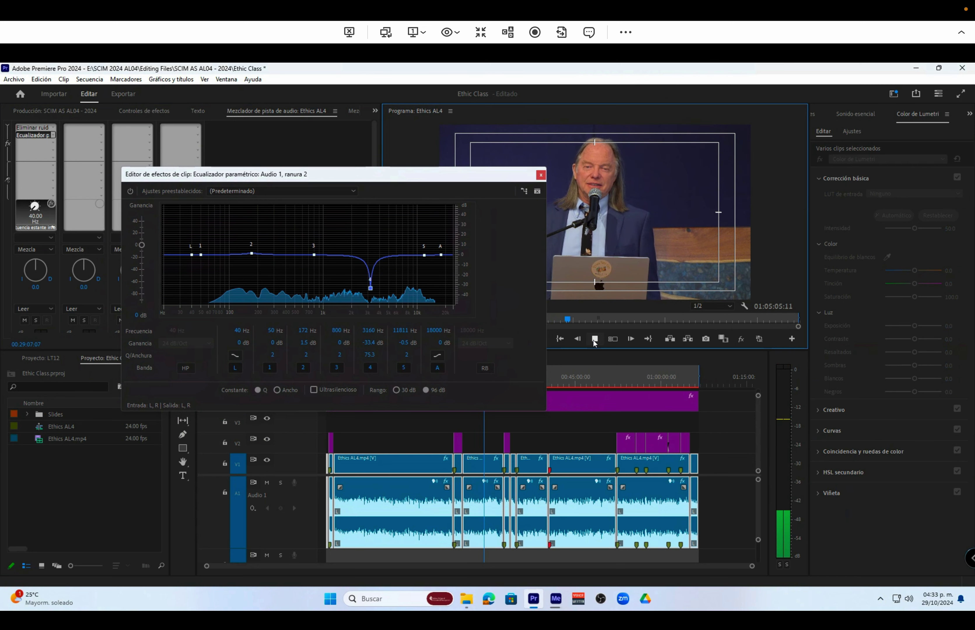
click(594, 340)
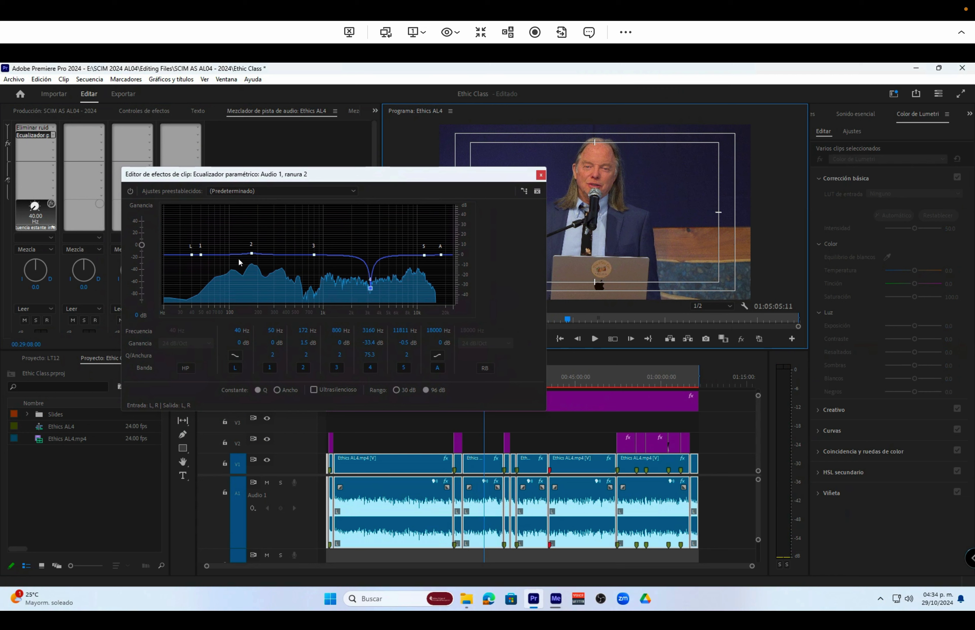
Step: Raise band 2 to about 13.6 dB at 174 Hz and band 3 to about 7.1 dB at 804 Hz, and preview the sound
mouse_move(252, 256)
drag(252, 256, 252, 243)
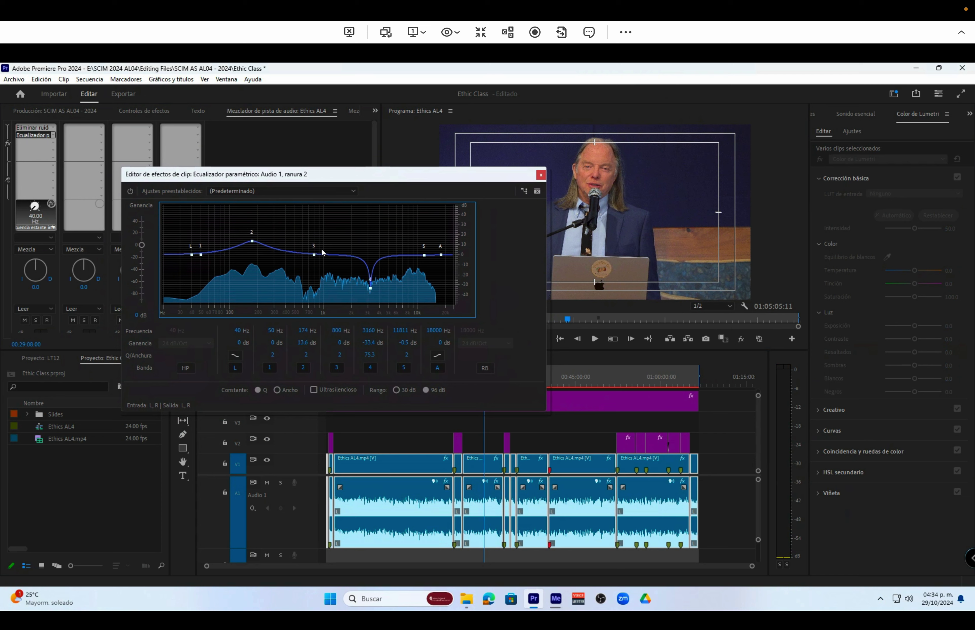
drag(315, 255, 315, 248)
click(596, 339)
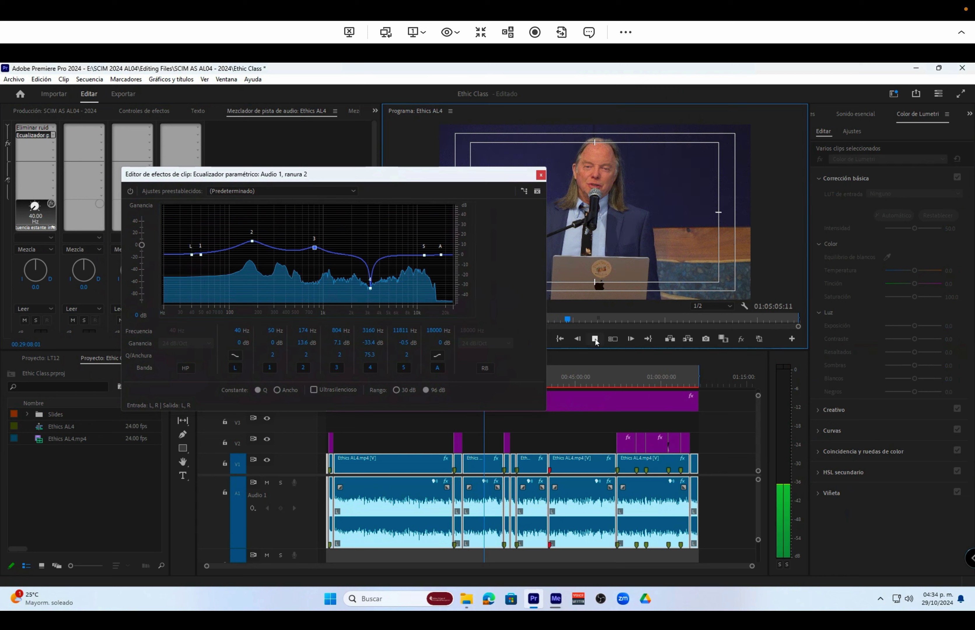
click(595, 339)
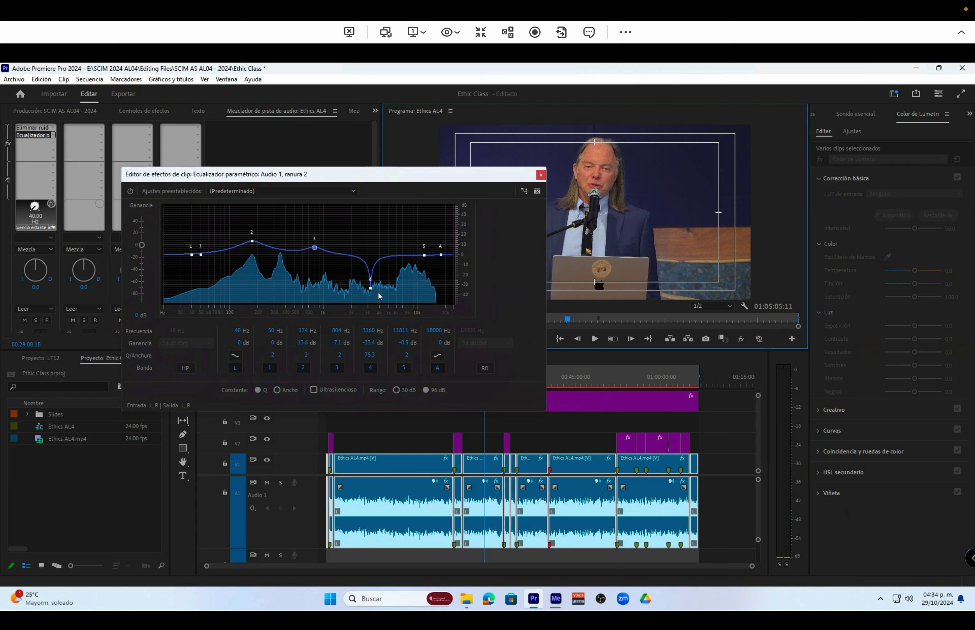
Step: During playback, adjust band 2 to about 164 Hz at 13.1 dB, band 3 to 747 Hz at 8.6 dB and band 5 to 11665 Hz at -12.6 dB
click(595, 339)
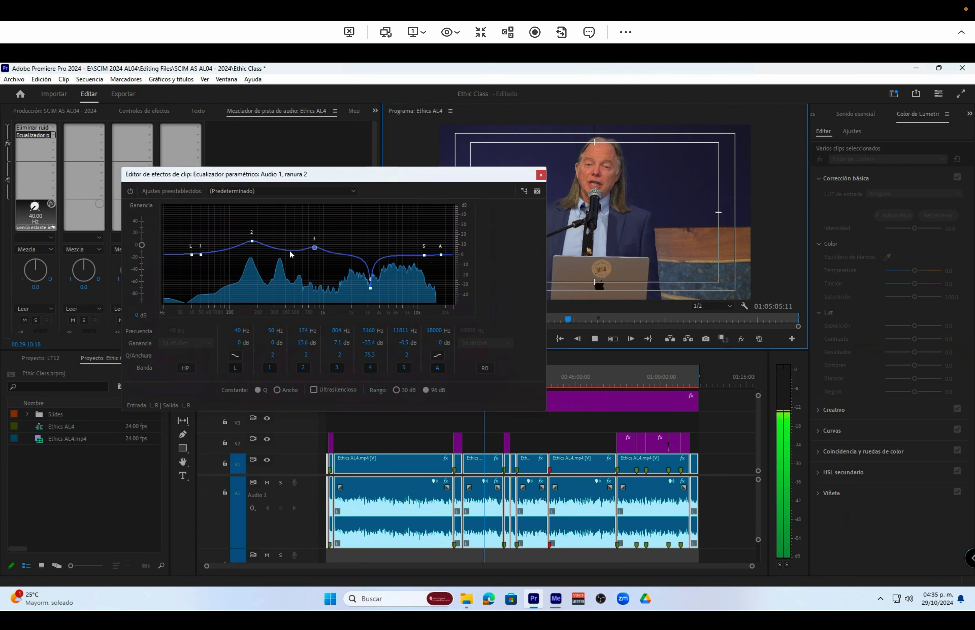
drag(251, 242, 251, 241)
drag(314, 247, 312, 249)
drag(424, 256, 425, 269)
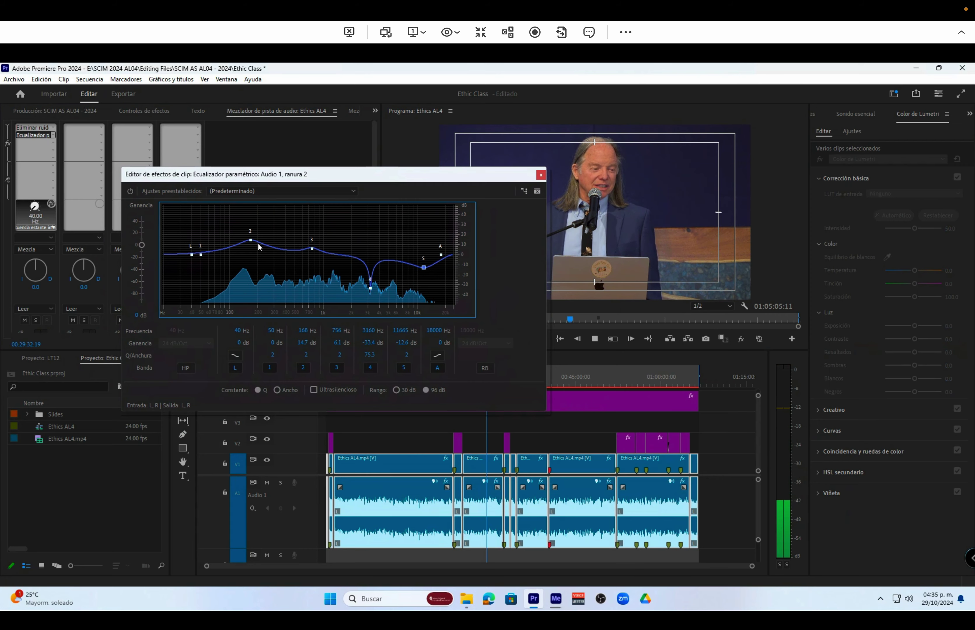
drag(251, 240, 252, 244)
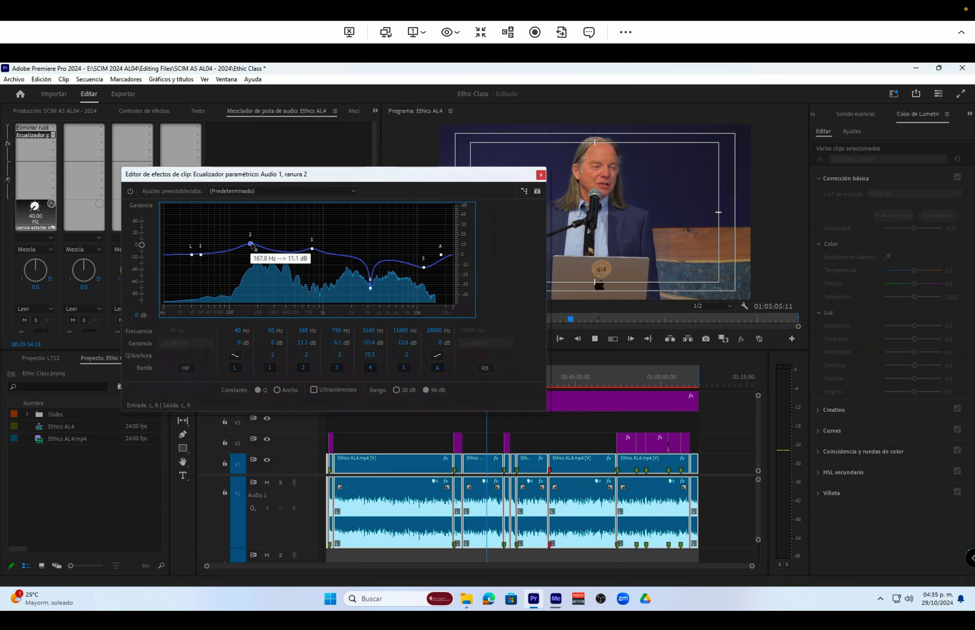
drag(313, 251, 312, 246)
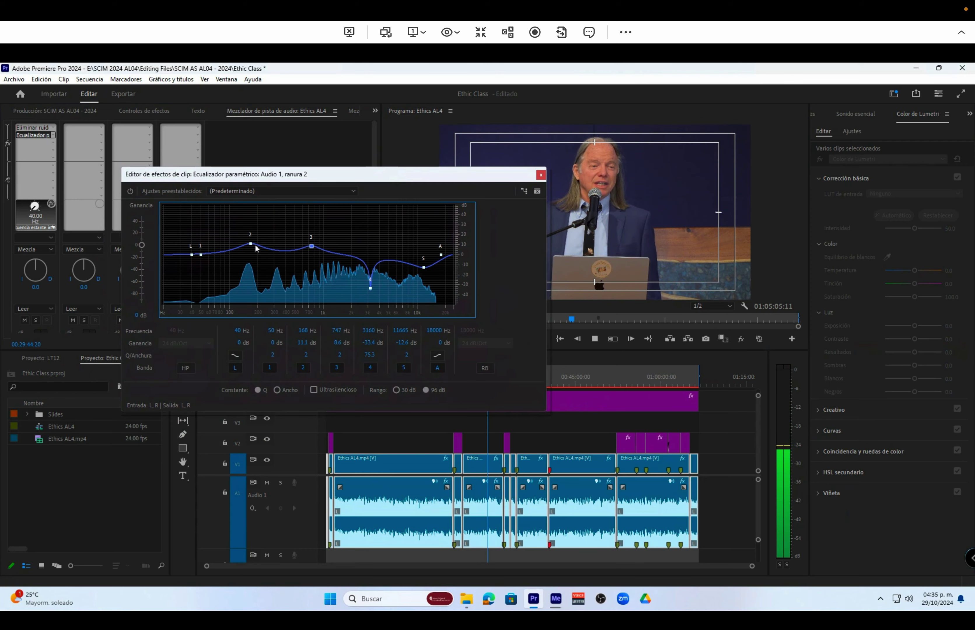
drag(250, 244, 250, 242)
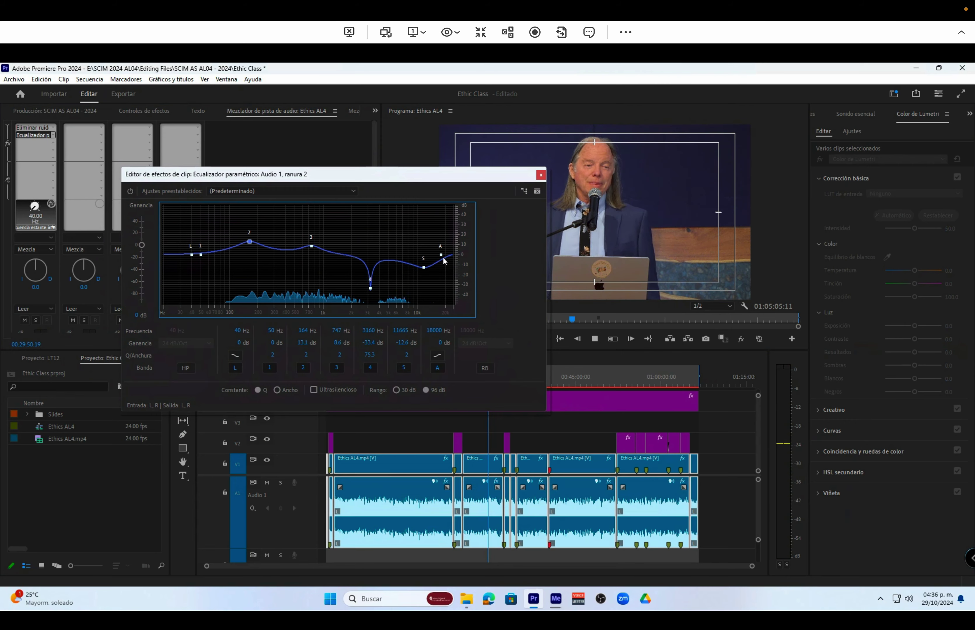
Step: Lower high-shelf band A to about -5.6 dB at 19426 Hz and band 5 to -19.2 dB at 9680 Hz, and stop playback
drag(441, 254, 419, 277)
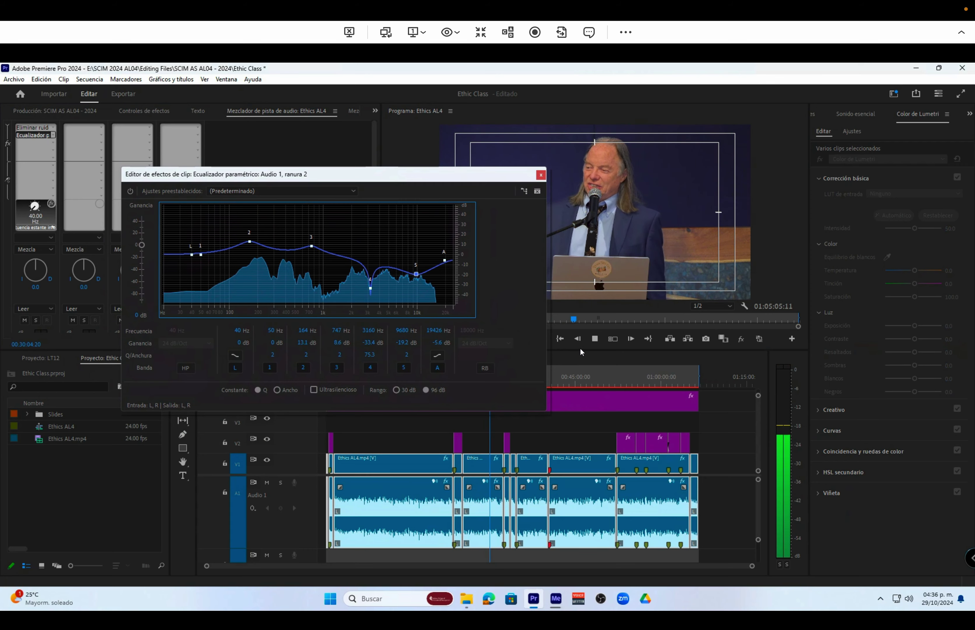
click(595, 339)
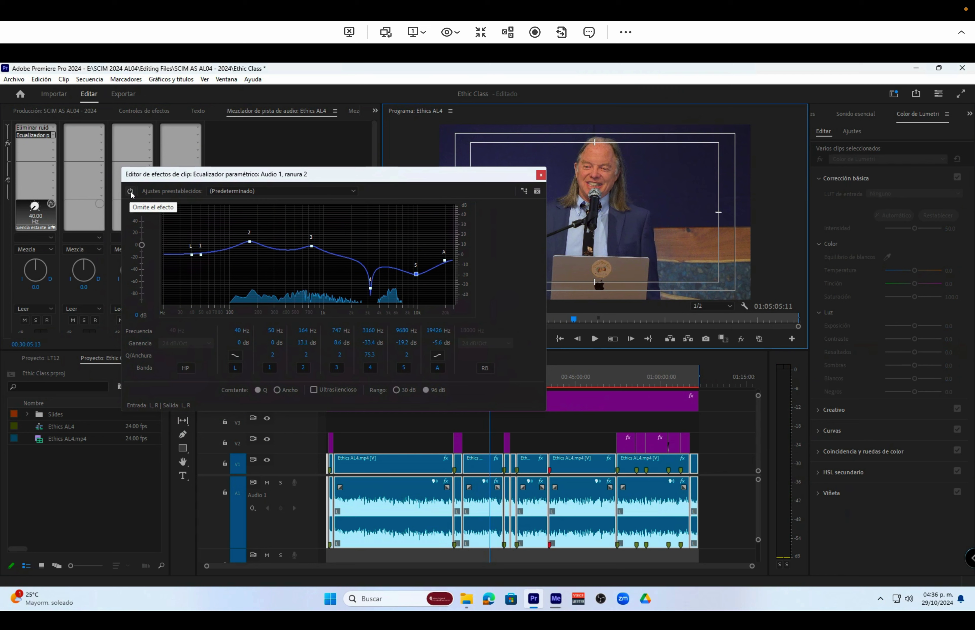
Step: Play the sequence while switching the parametric equalizer's bypass state to compare the sound, and stop playback
click(595, 339)
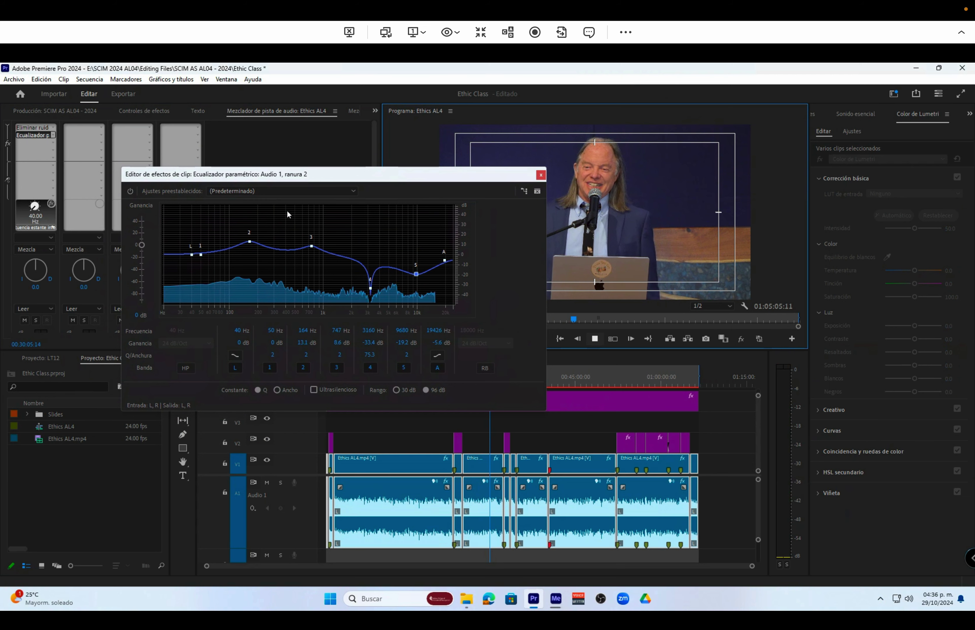
click(131, 191)
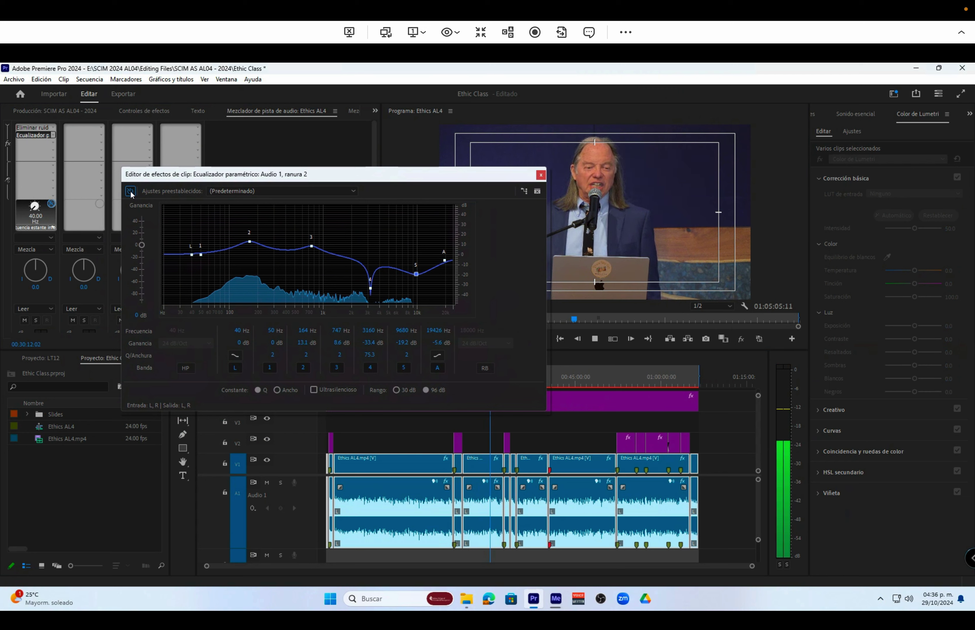
click(131, 192)
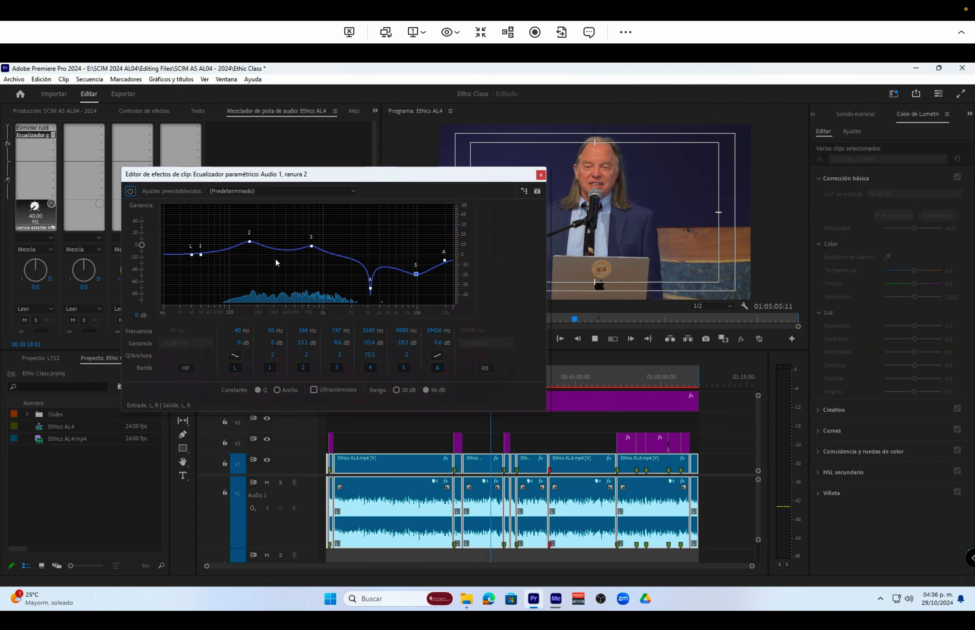
mouse_move(251, 245)
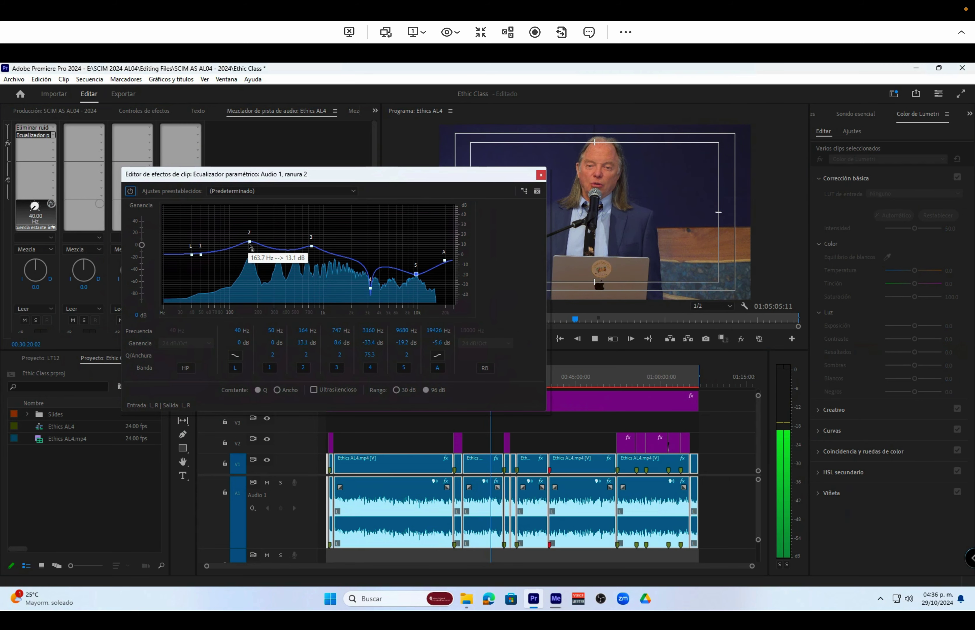
click(594, 339)
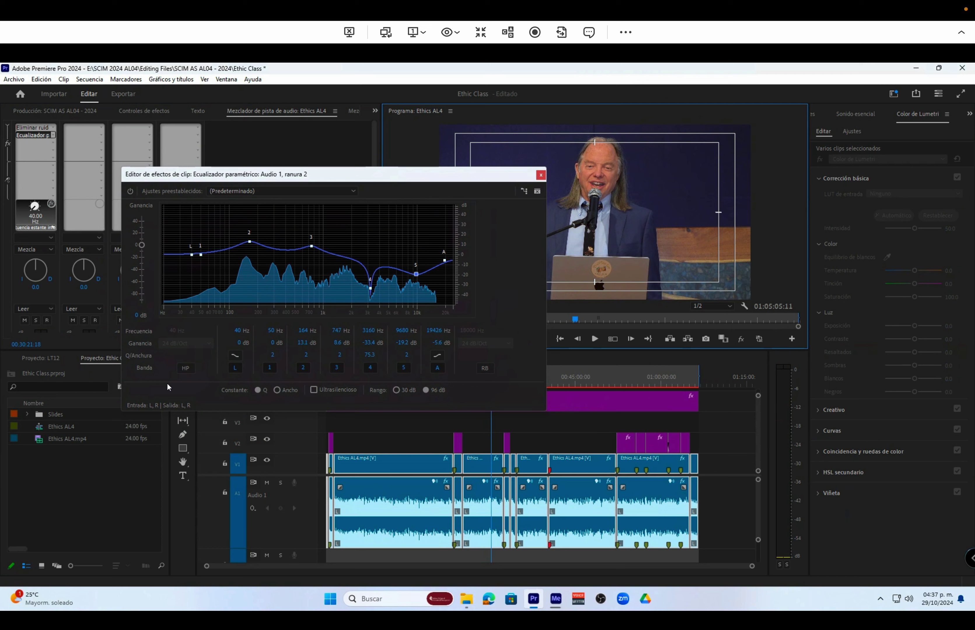
Step: Look through the effect categories available for Audio 1's third effect slot, including Filtro y EC, without adding an effect
click(54, 141)
click(53, 142)
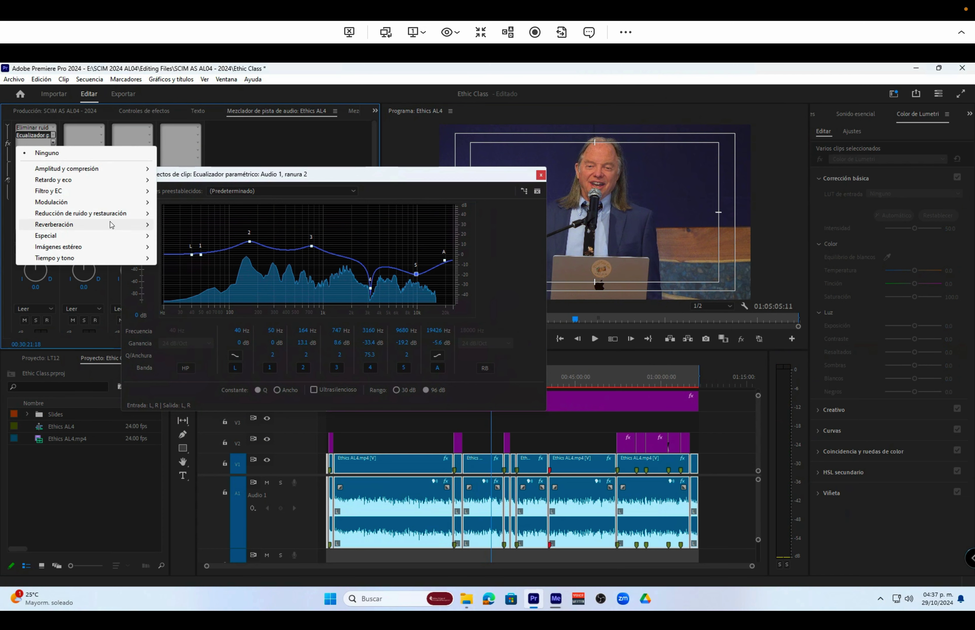
mouse_move(112, 225)
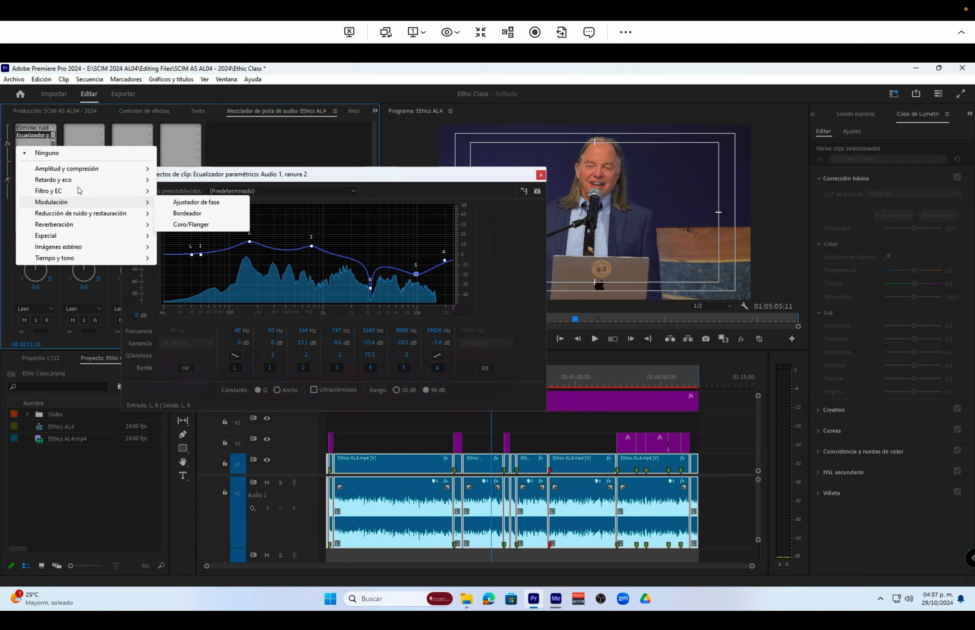
mouse_move(78, 171)
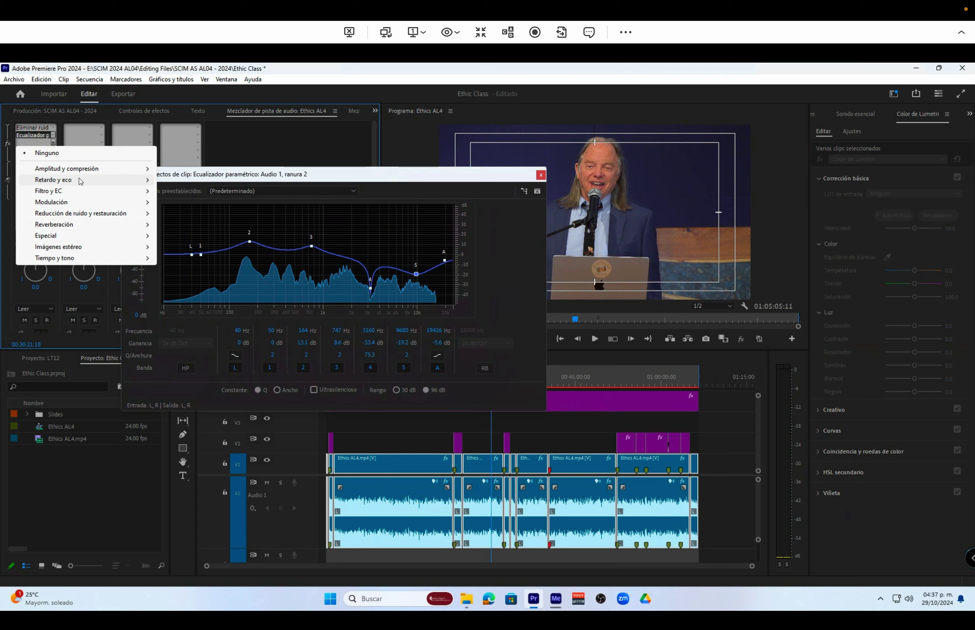
mouse_move(65, 192)
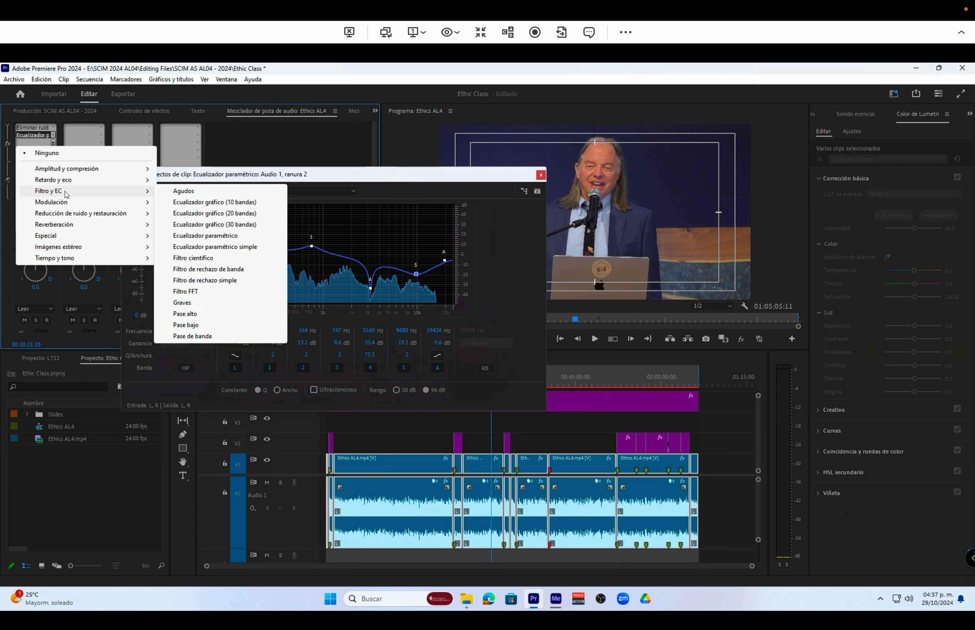
click(327, 178)
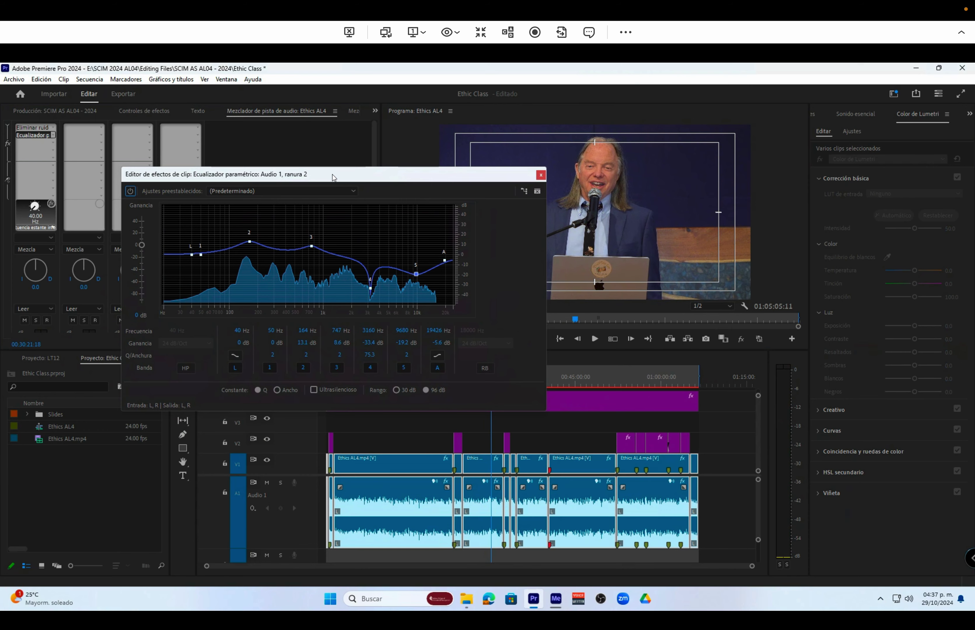
Step: Close the parametric equalizer editor and play the sequence while checking the track levels in the mixer
drag(332, 175, 307, 123)
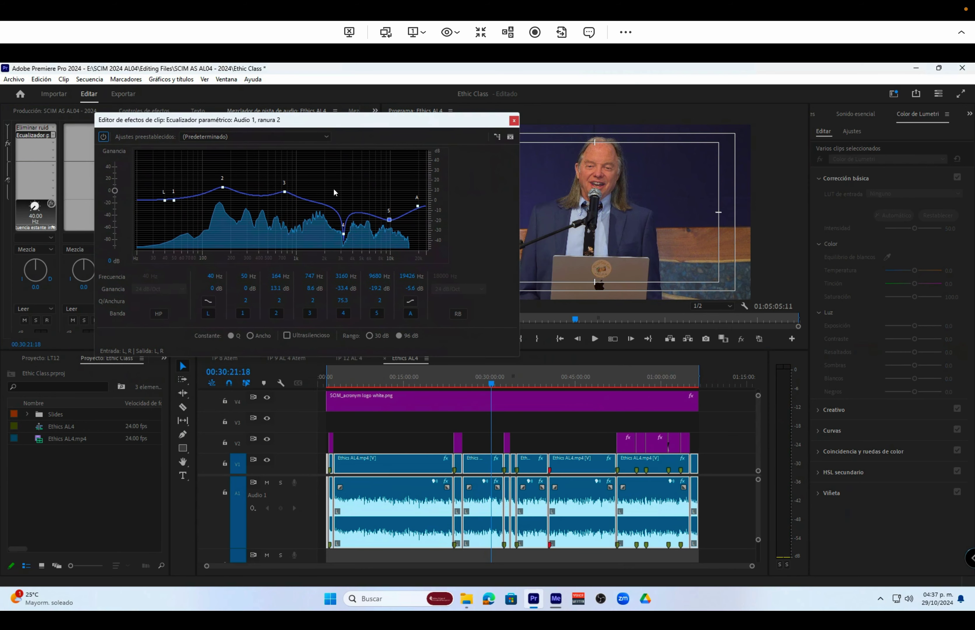
click(514, 121)
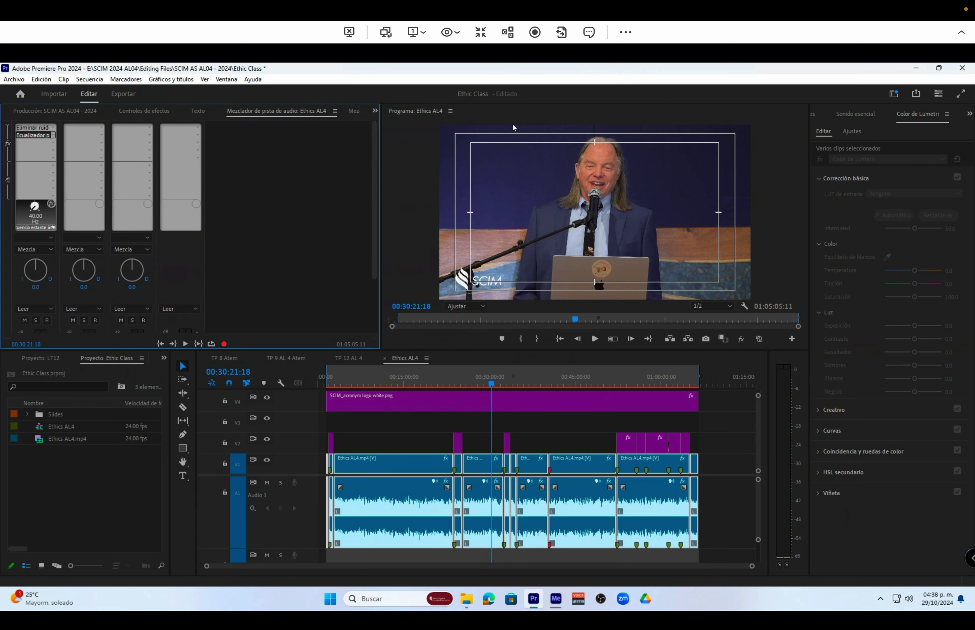
scroll(279, 278, down, 5)
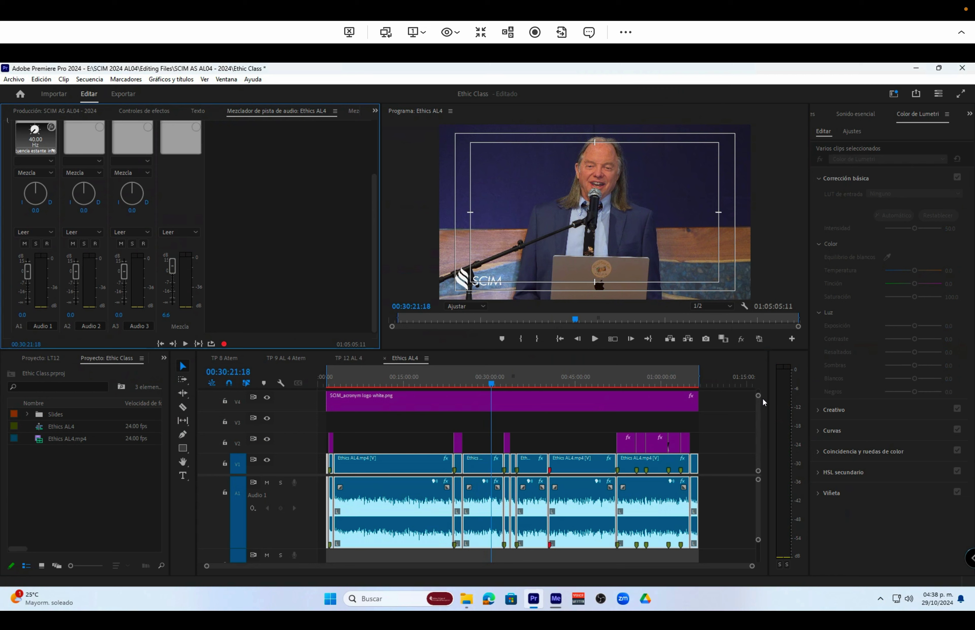
click(595, 338)
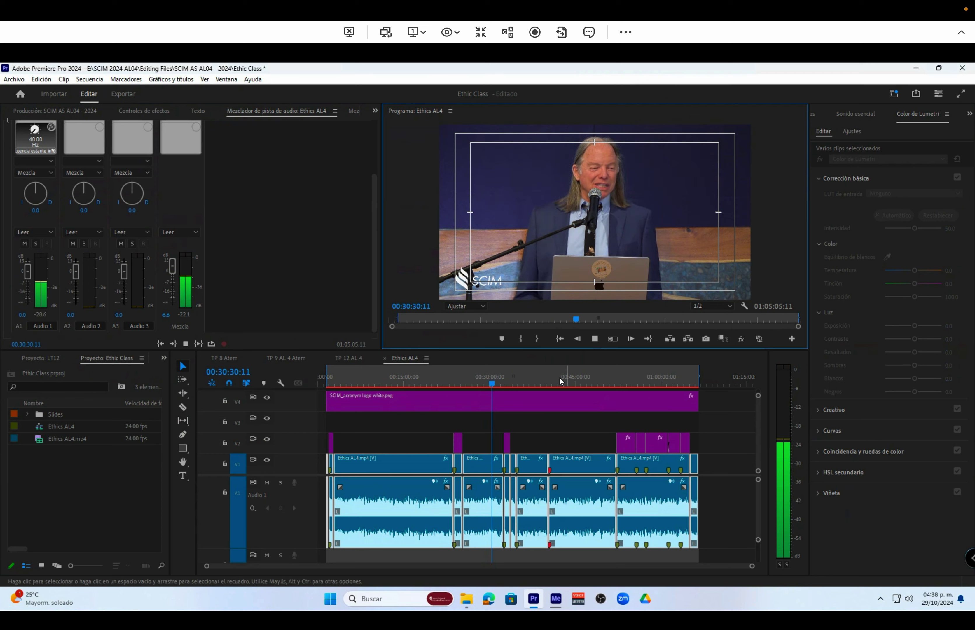
click(595, 339)
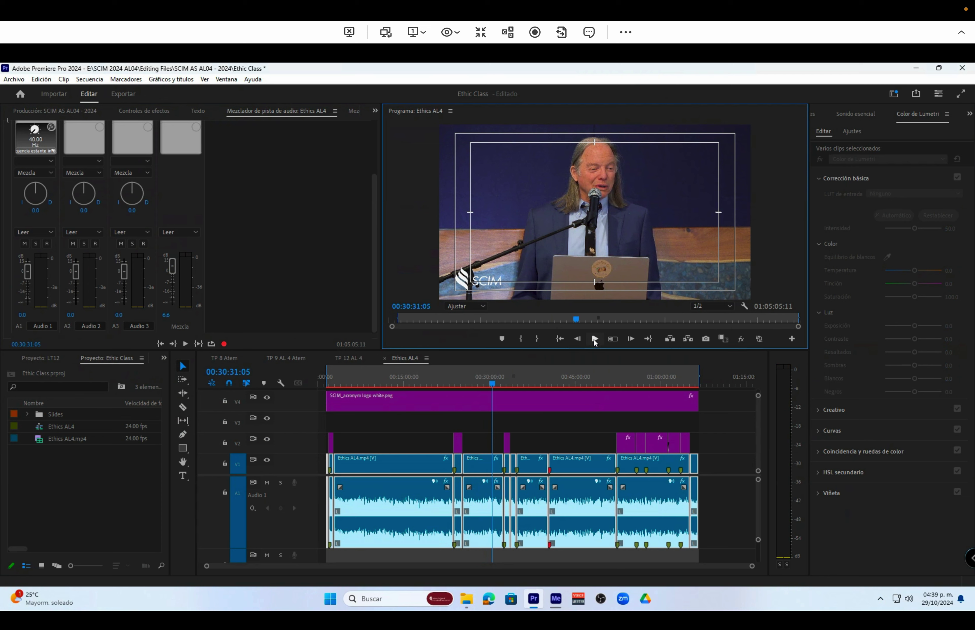
Step: Raise the Audio 1 track volume to 10 dB while previewing the sound
click(595, 339)
click(28, 322)
drag(27, 321, 26, 320)
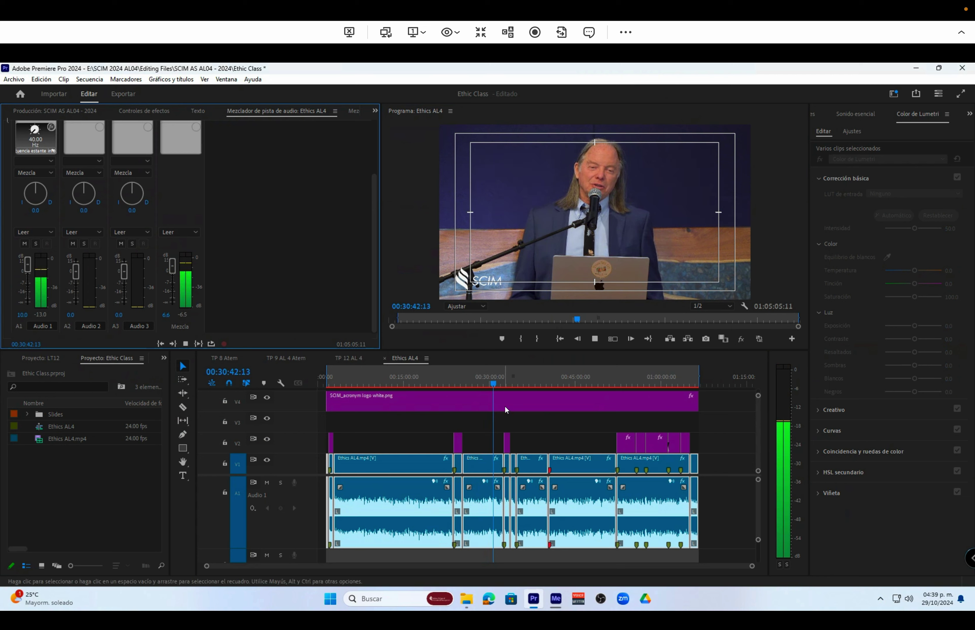
click(595, 339)
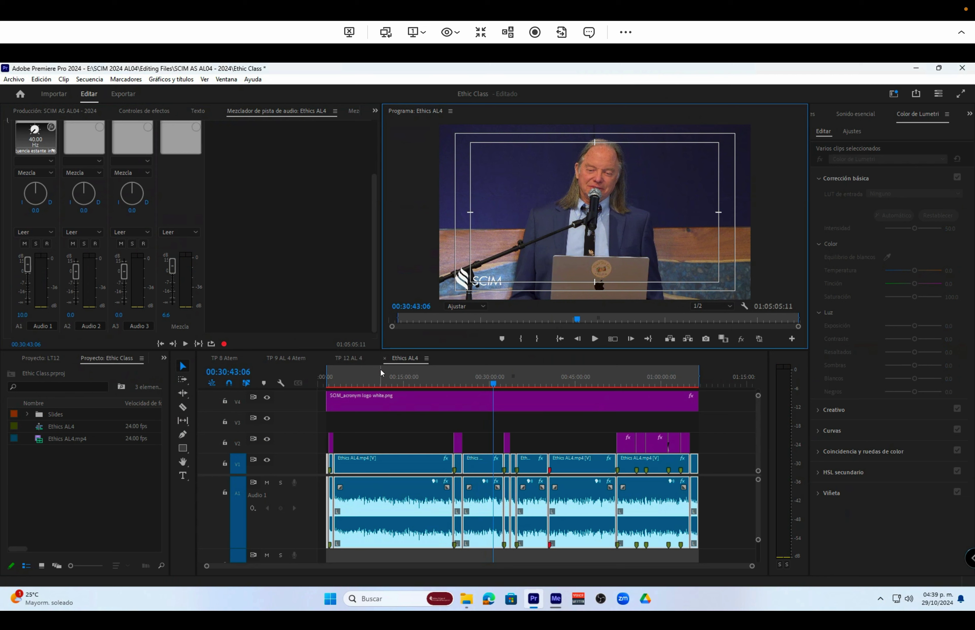
click(21, 315)
key(Return)
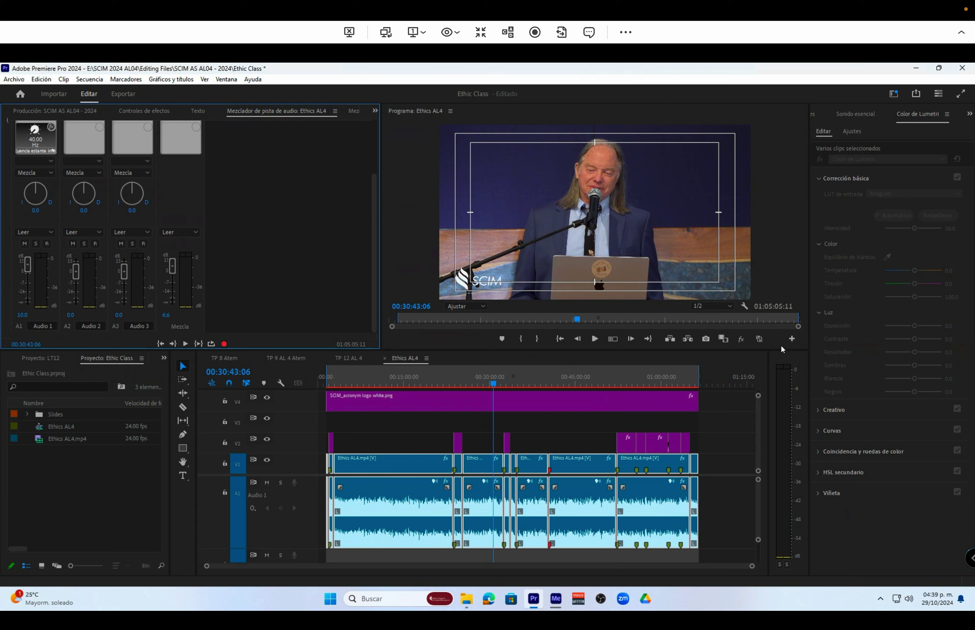
Step: Raise the Audio 1 track volume to 15 dB during playback, and stop the preview
click(595, 339)
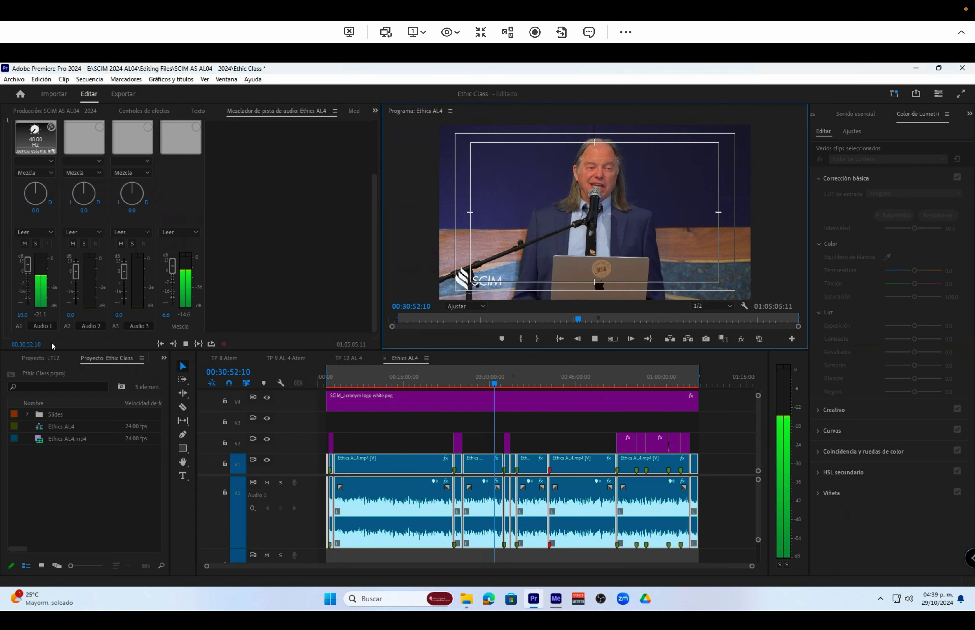
drag(22, 315, 70, 321)
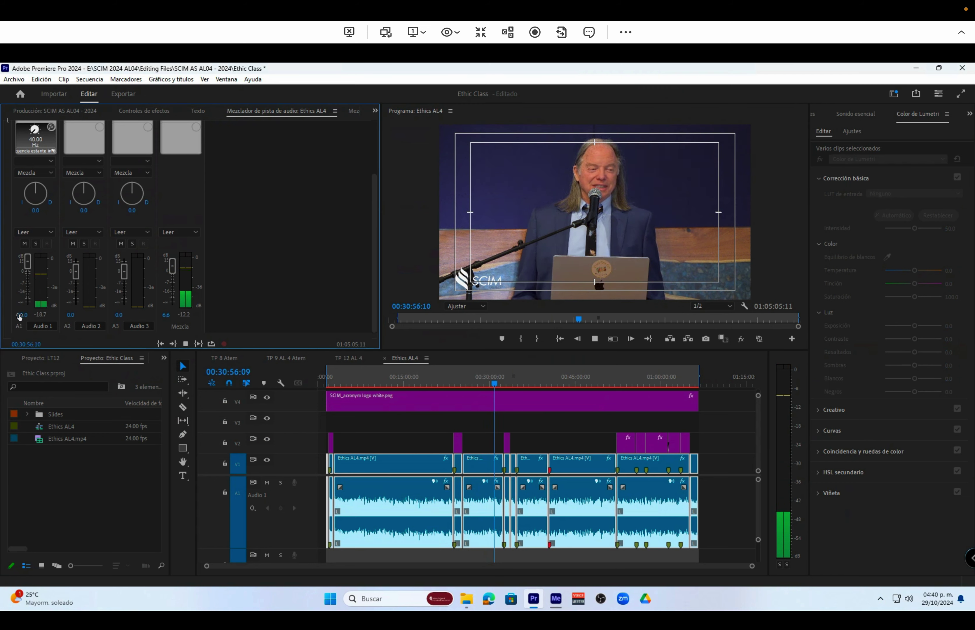
drag(19, 317, 47, 317)
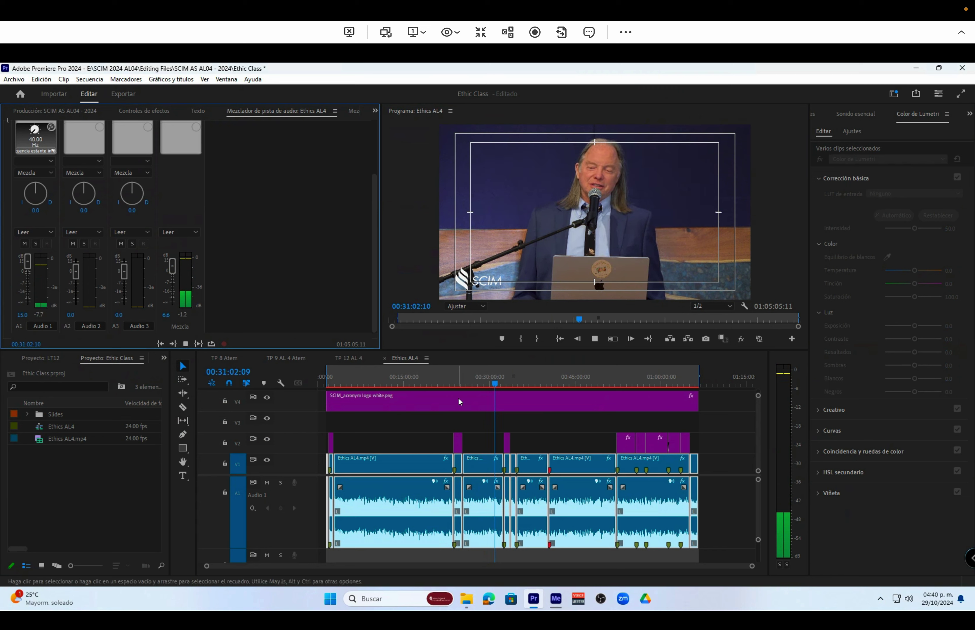
click(594, 338)
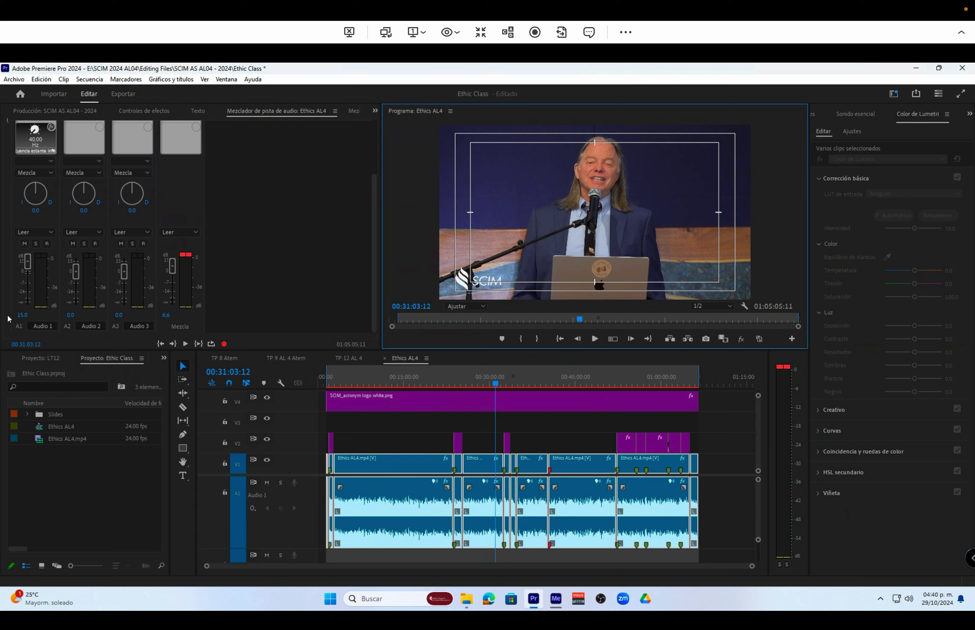
Step: Set the Audio 1 track volume to 5 dB and start previewing the sound
click(18, 316)
click(18, 317)
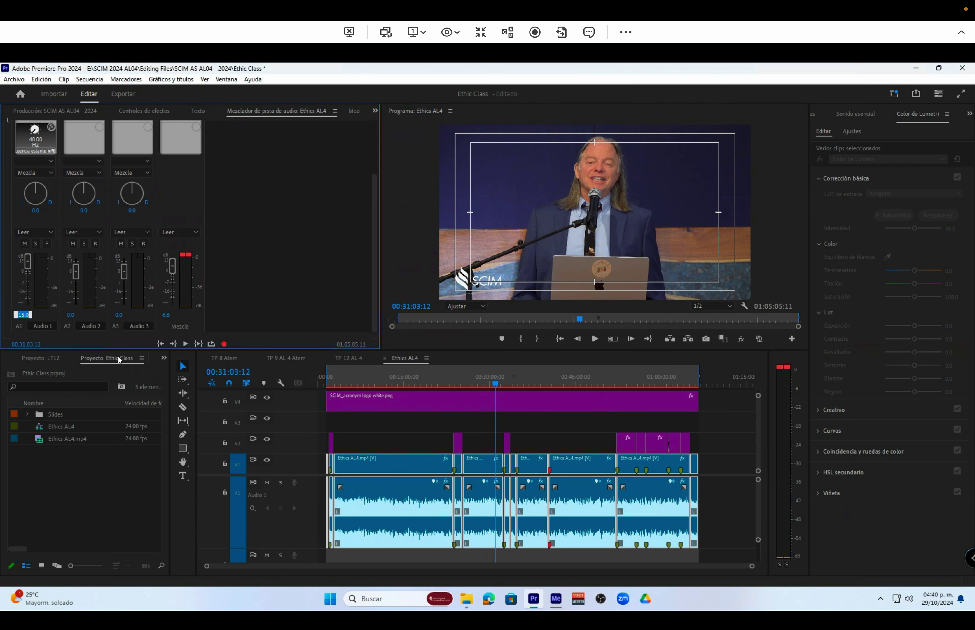
text(5)
key(Return)
click(595, 339)
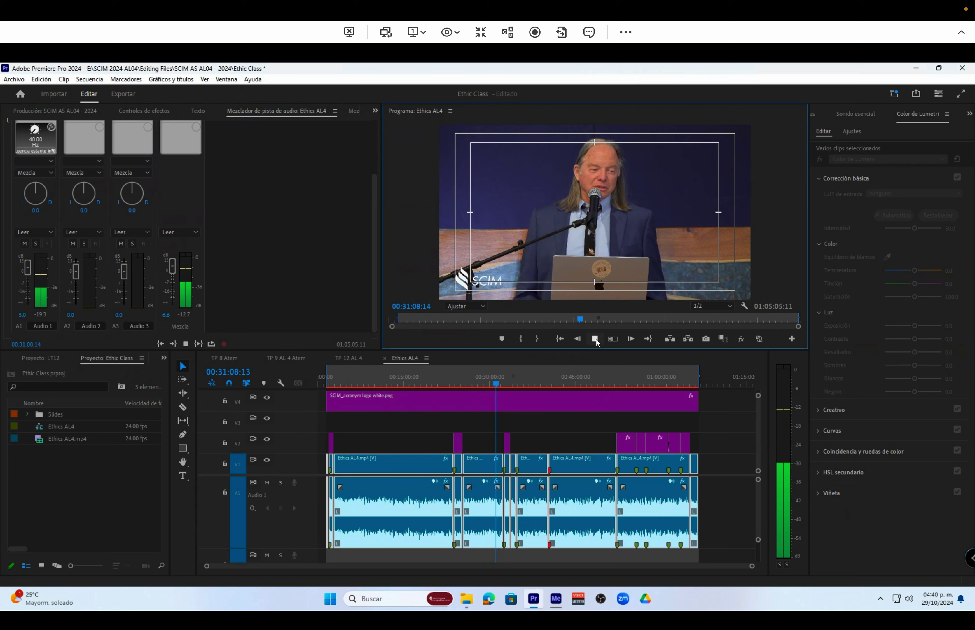
Step: Preview the processed audio at other points of the sequence, around 00:38:28 and 00:56:41, and stop playback
click(578, 382)
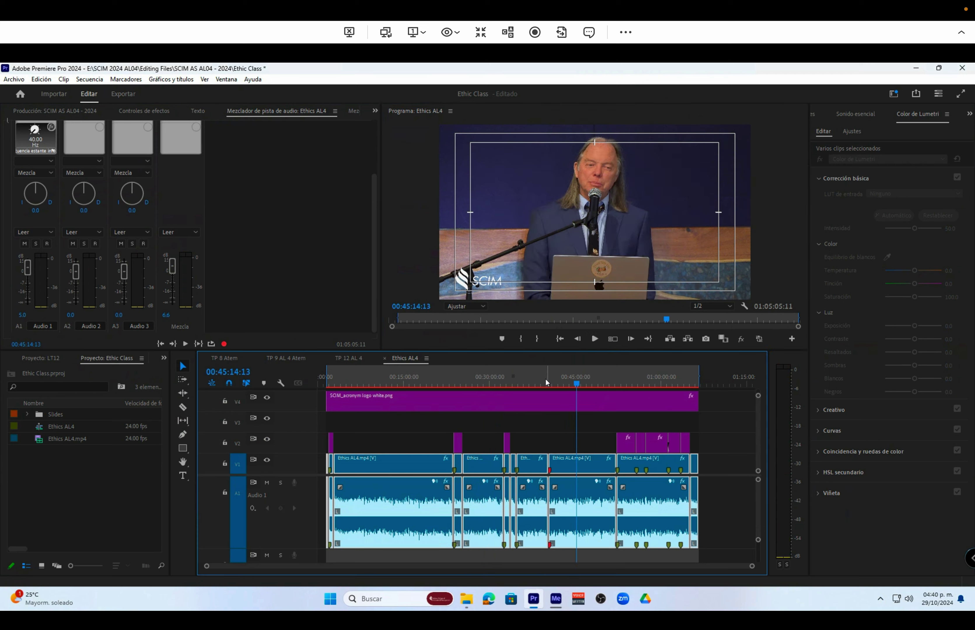
click(537, 382)
click(595, 339)
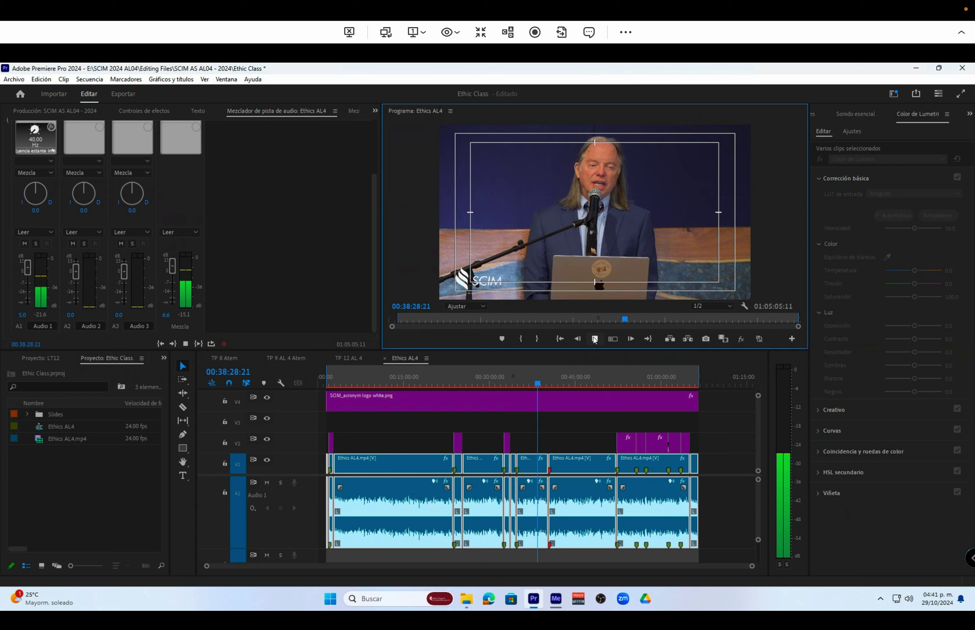
click(642, 380)
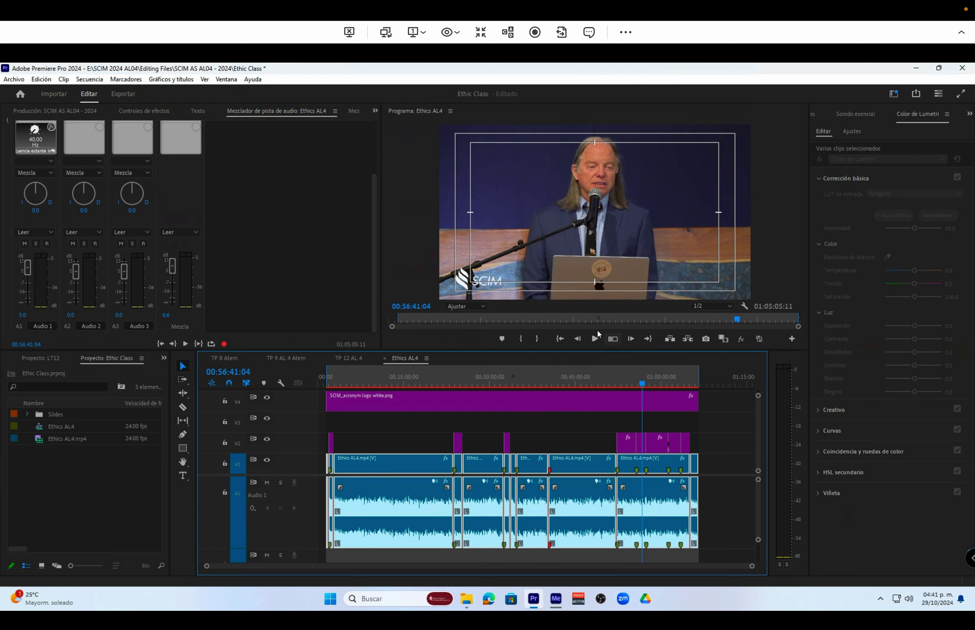
click(594, 340)
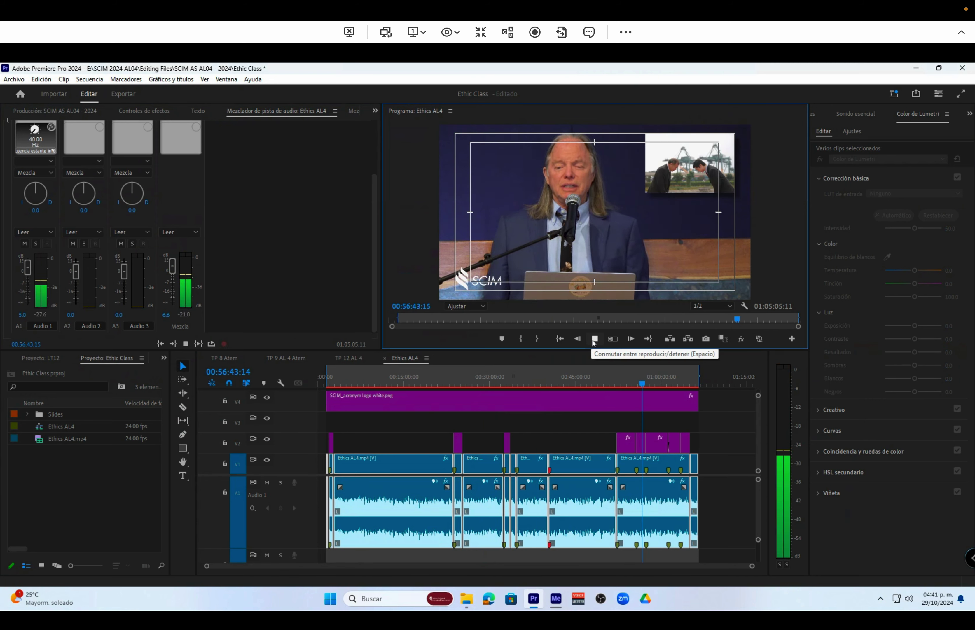
click(594, 339)
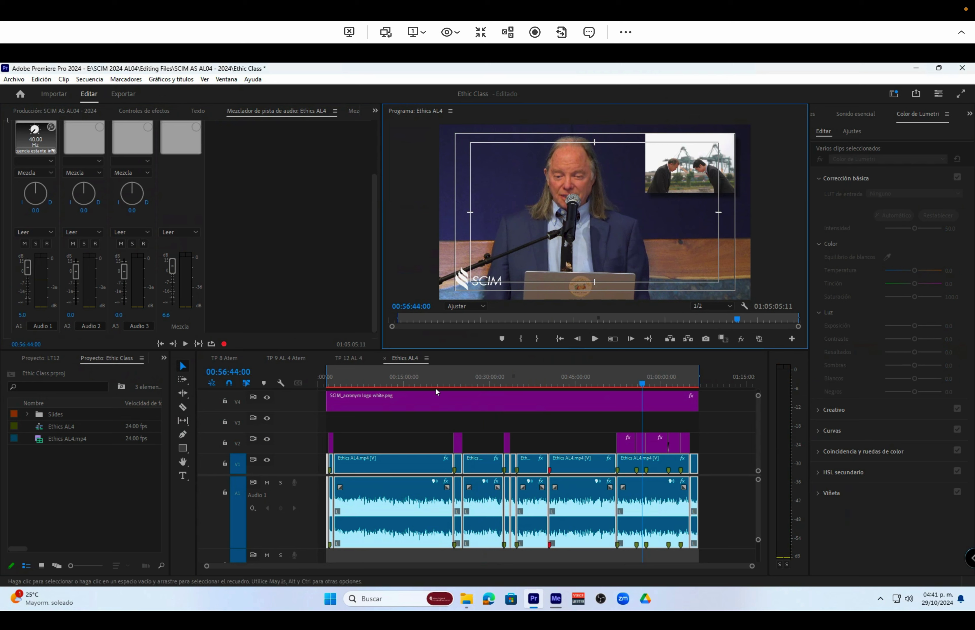
Step: Reduce the audio tracks to their minimum height in the timeline so that all of them and the mix track fit
click(283, 240)
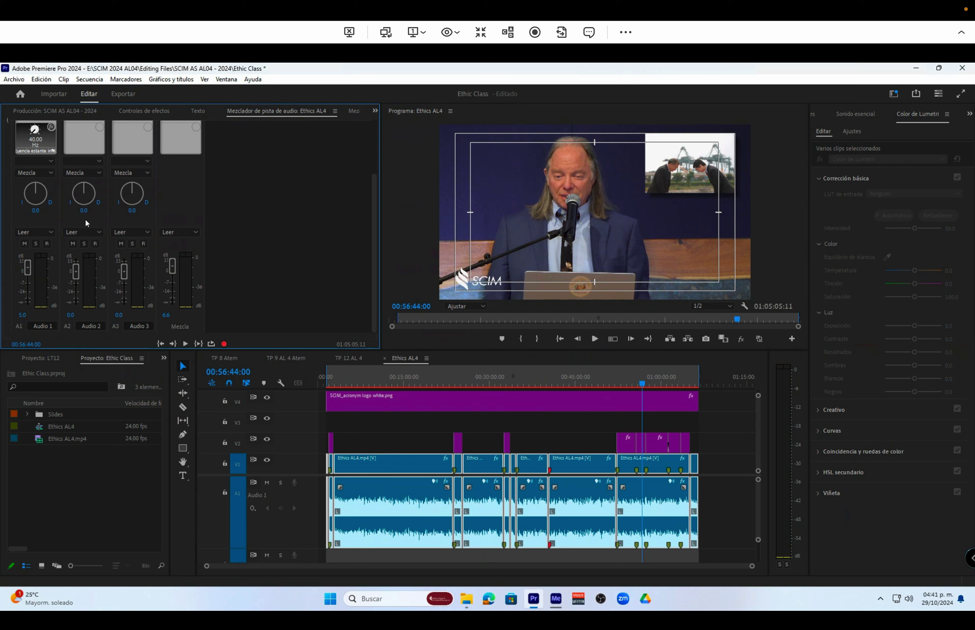
scroll(246, 229, up, 1)
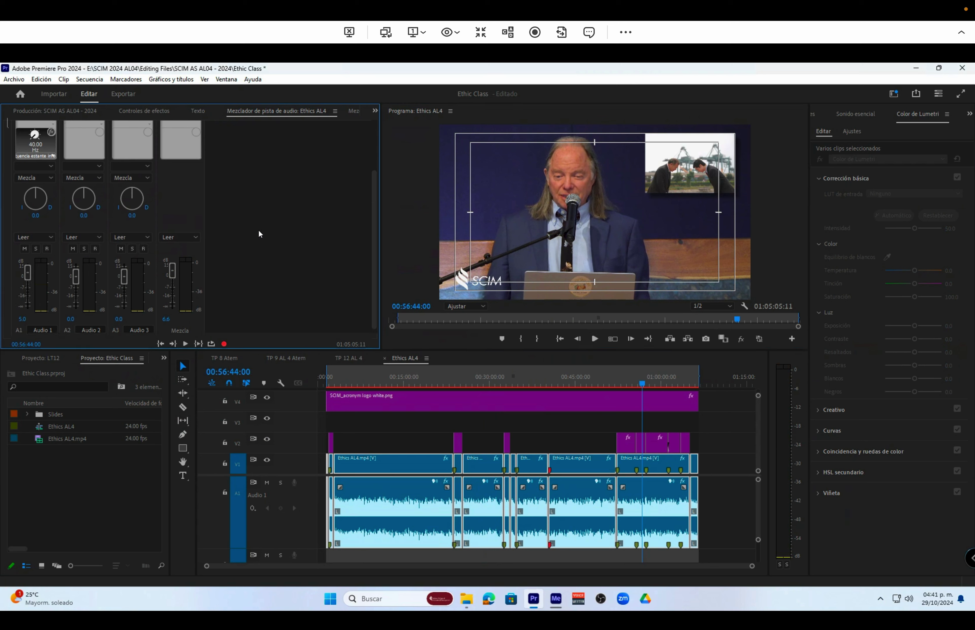
scroll(258, 234, up, 3)
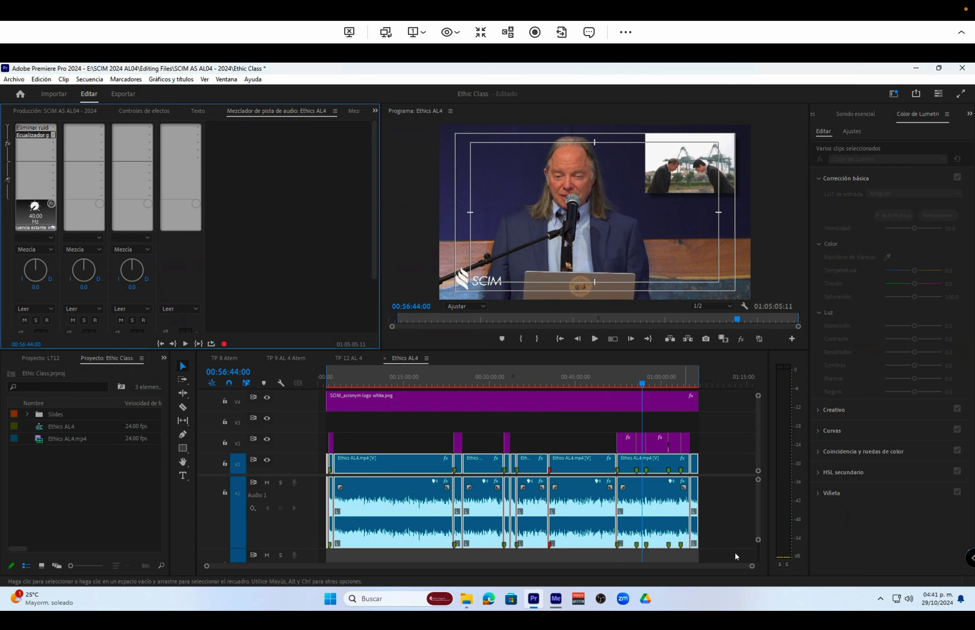
click(715, 464)
drag(715, 464, 310, 567)
click(310, 255)
mouse_move(756, 539)
mouse_down()
mouse_move(756, 571)
mouse_move(758, 561)
mouse_up()
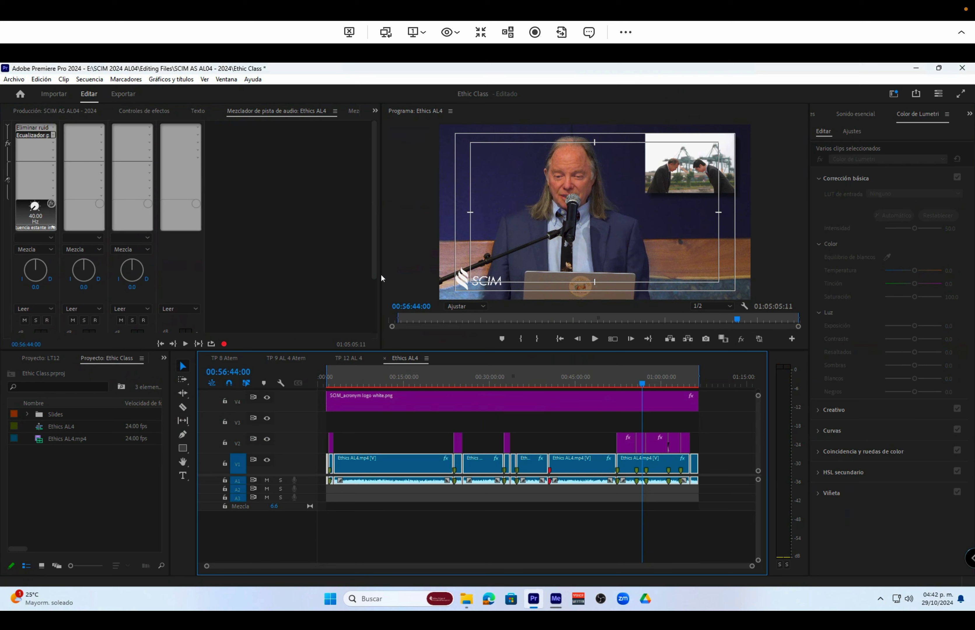
Step: Deselect the clips and add one video track after Vídeo 4 and one standard audio track after Audio 3
click(356, 535)
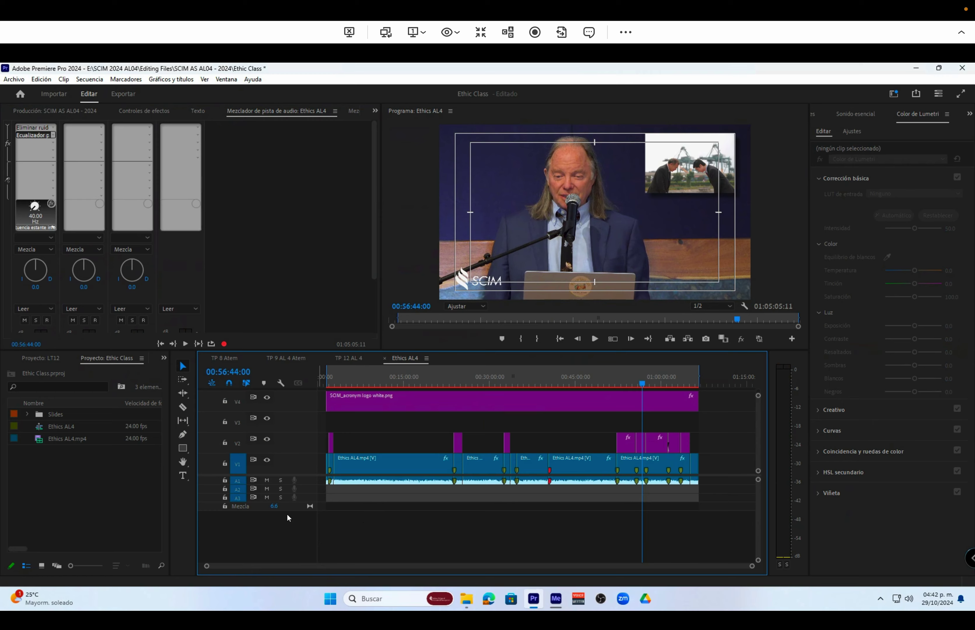
right_click(250, 524)
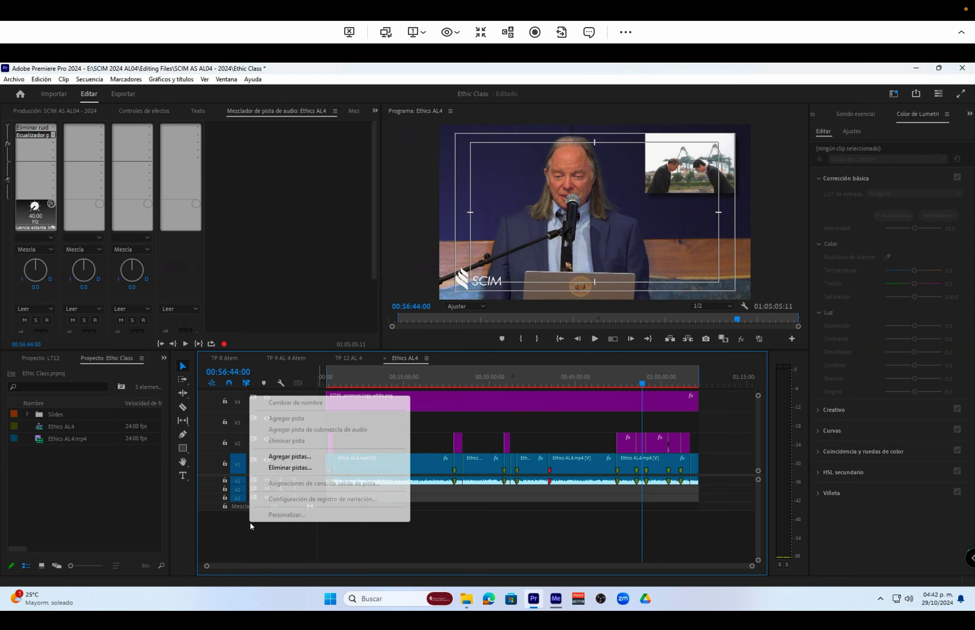
click(289, 457)
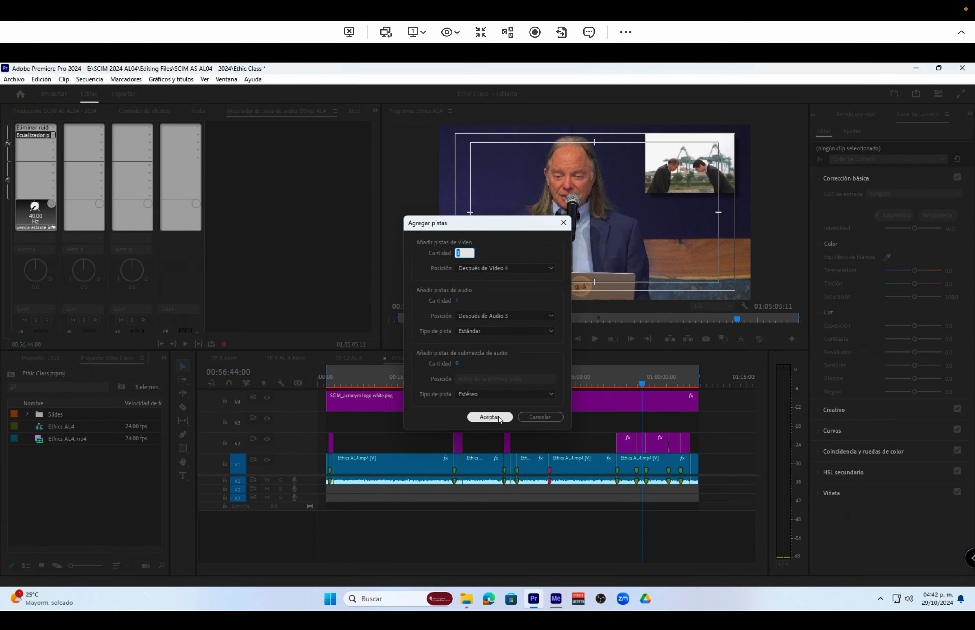
click(489, 417)
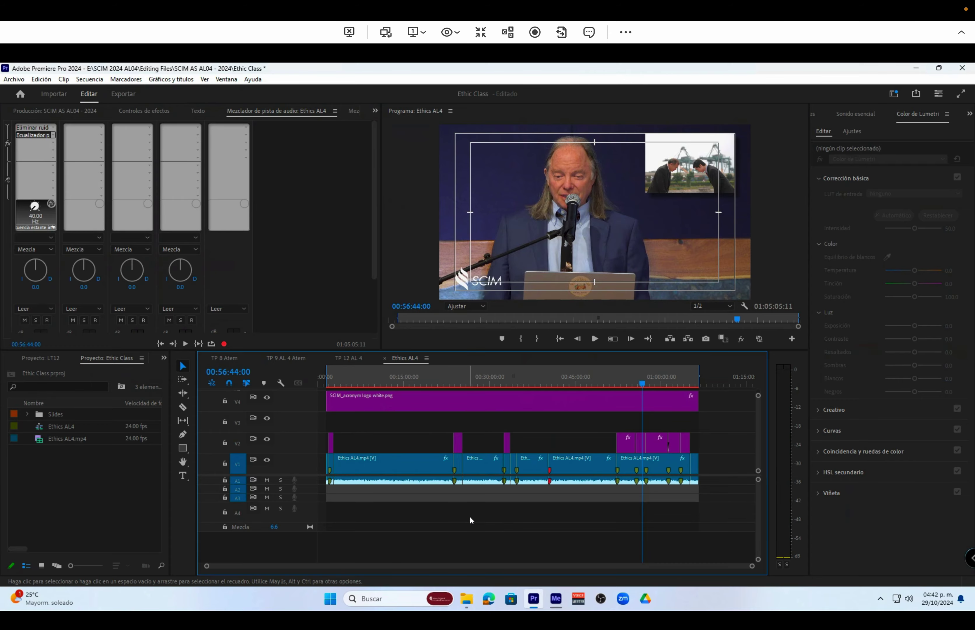
Step: Switch from Premiere Pro to the macOS desktop
key(ctrl+Right)
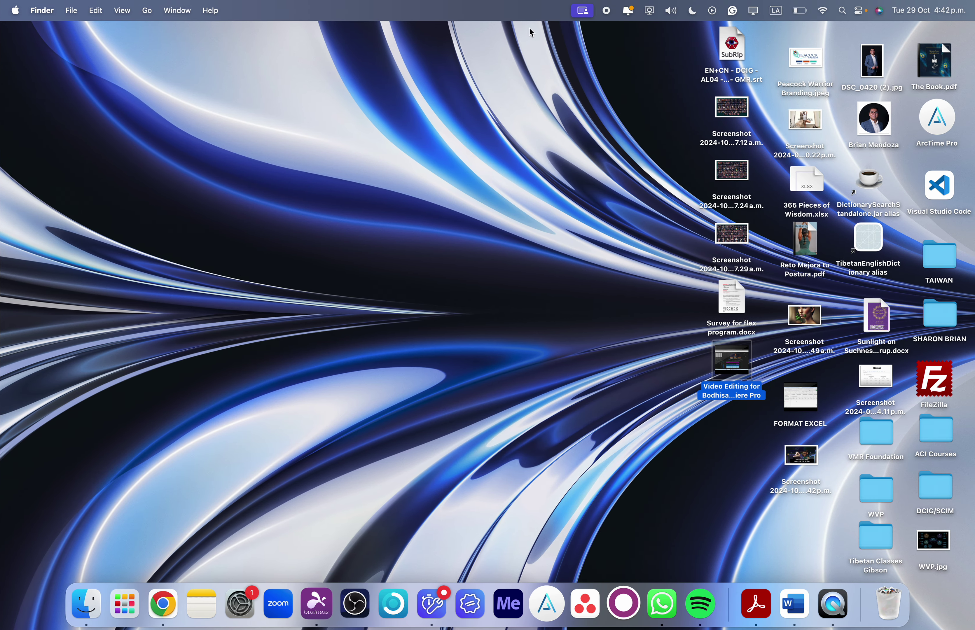